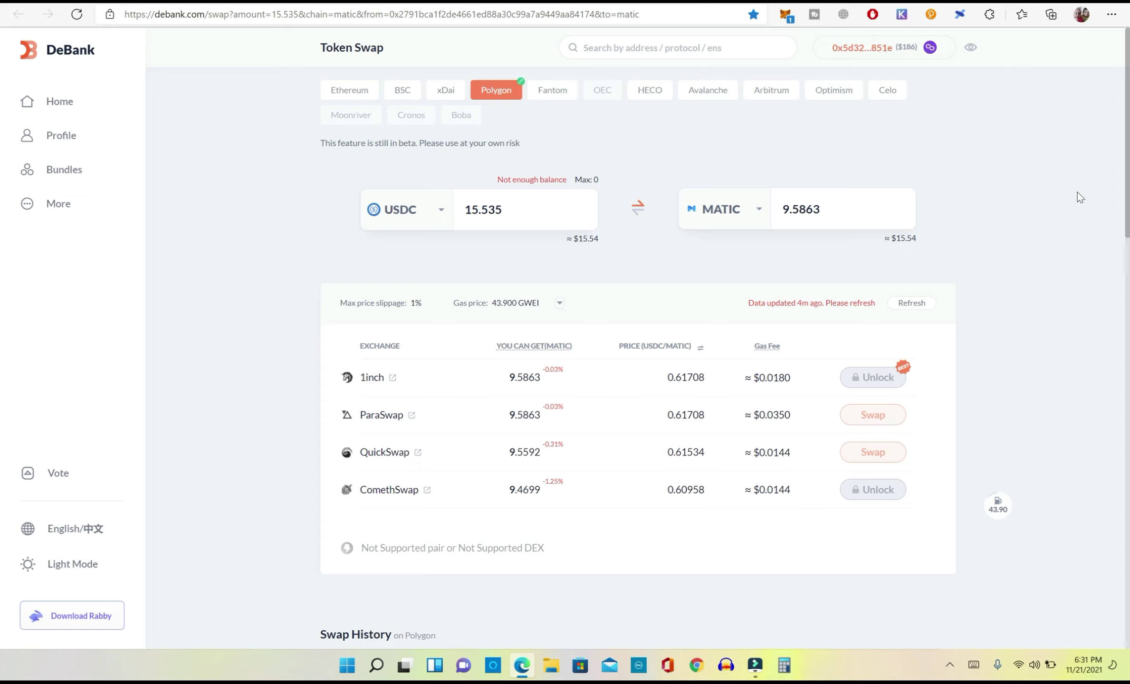
Reverse the Polygon token swap on DeBank to pay MATIC for USDC and set the amount to 9 MATIC
{"action": "key", "text": "ctrl+Tab"}
{"action": "left_click", "coordinate": [903, 57]}
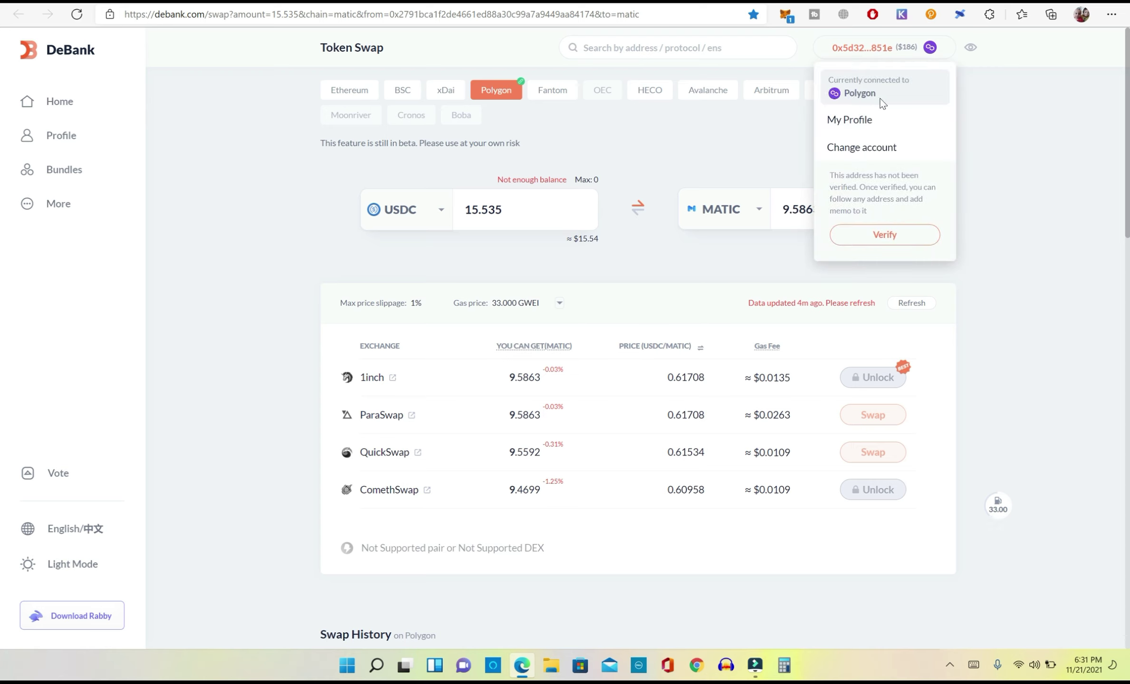
{"action": "left_click", "coordinate": [634, 138]}
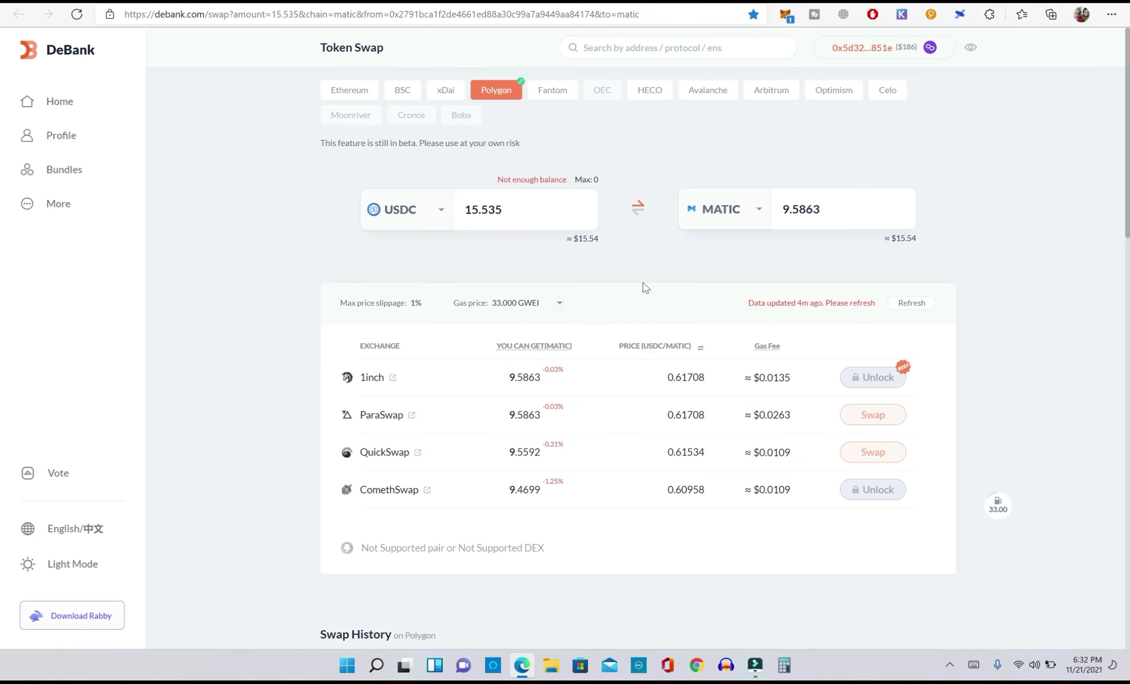
{"action": "left_click", "coordinate": [637, 209]}
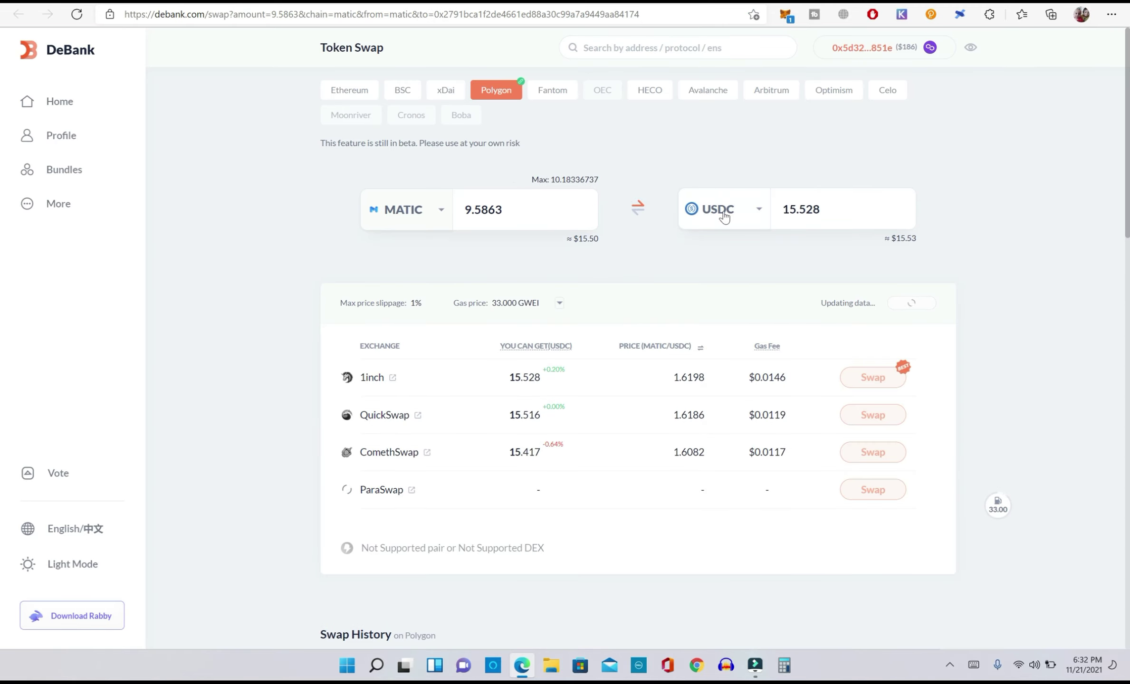
{"action": "double_click", "coordinate": [483, 210]}
{"action": "type", "text": "9"}
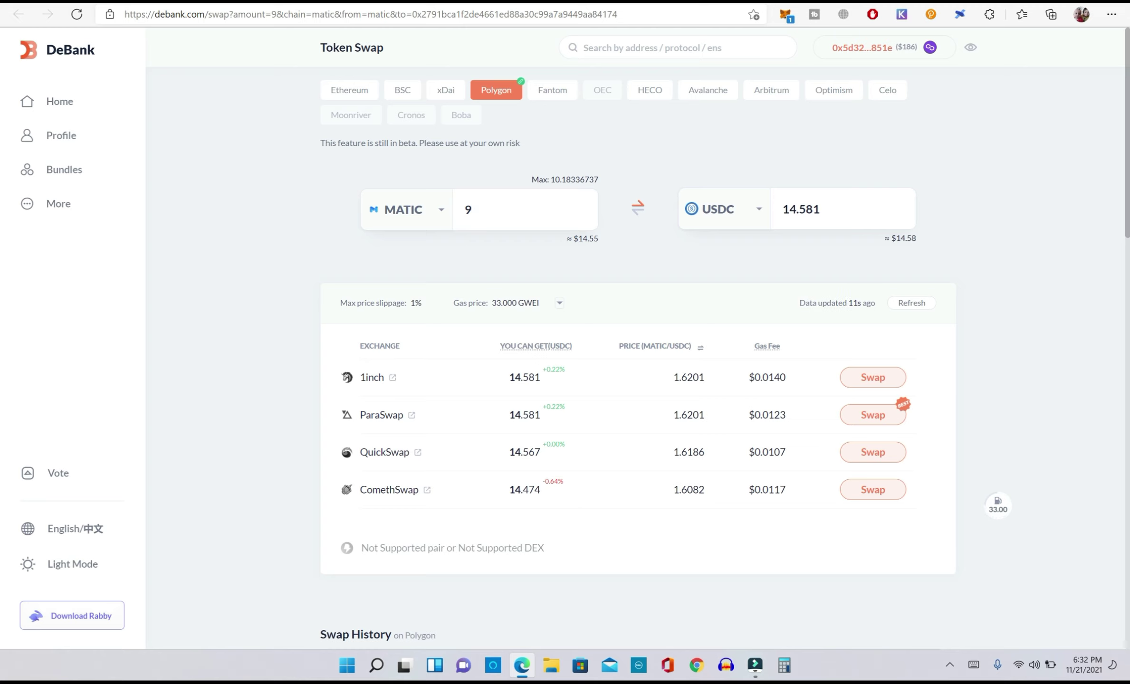
Swap the 9 MATIC to USDC through 1inch, including wallet approval, and check the token balances in MetaMask
{"action": "left_click", "coordinate": [872, 380]}
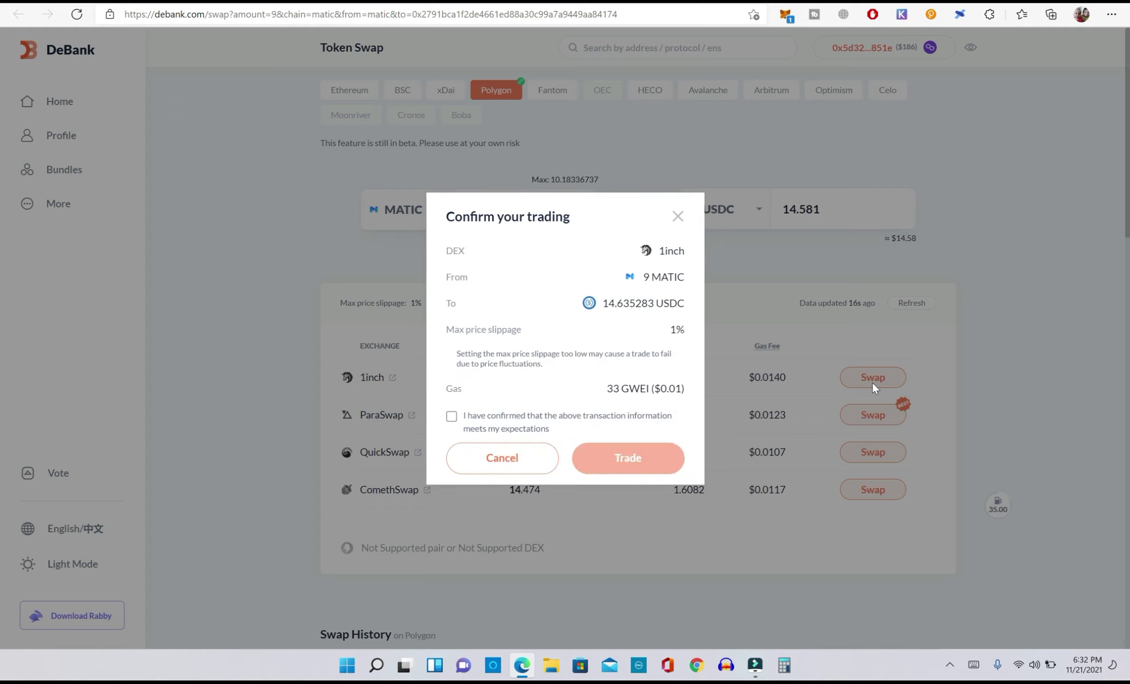
{"action": "left_click", "coordinate": [453, 419]}
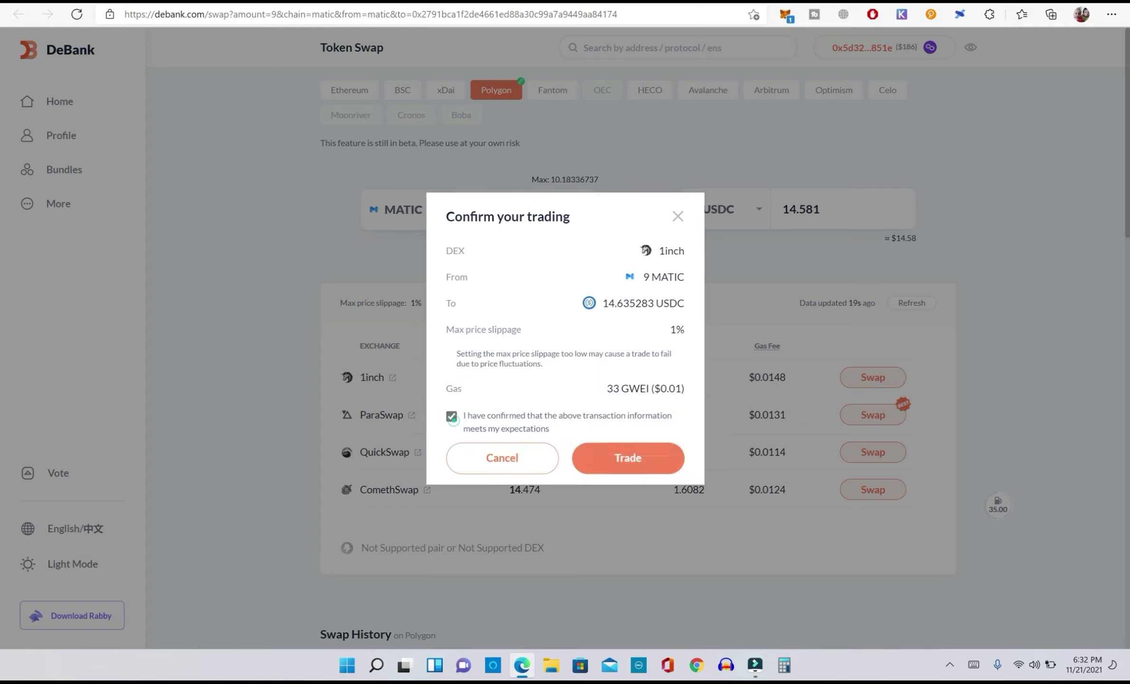
{"action": "left_click", "coordinate": [639, 460]}
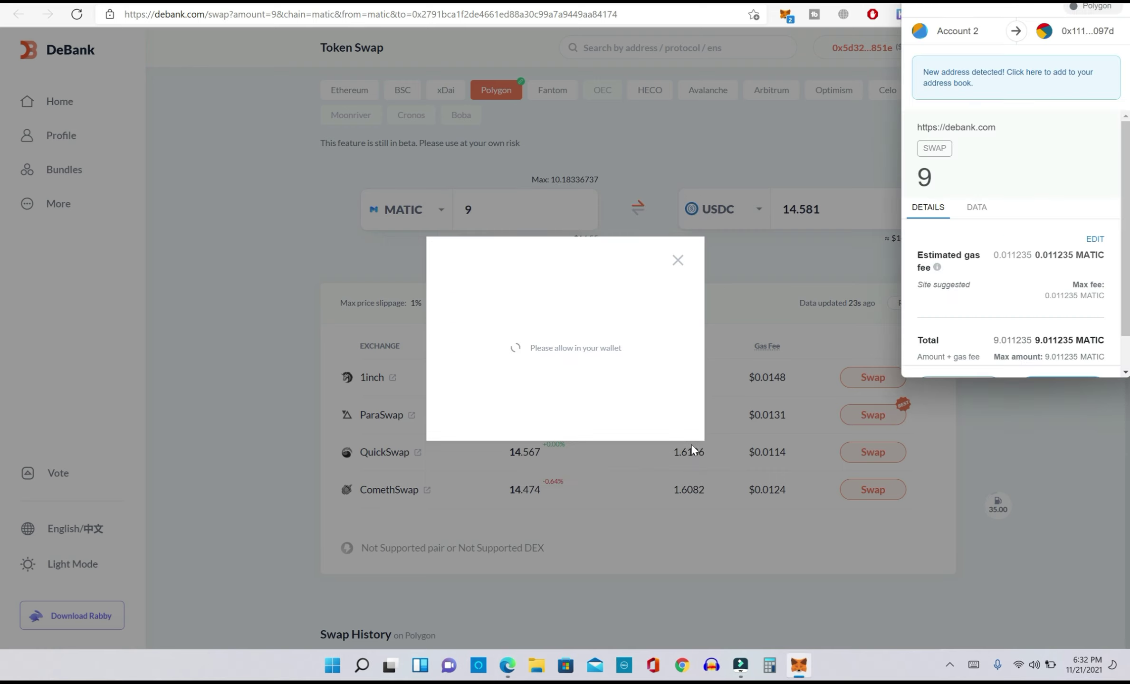
{"action": "scroll", "coordinate": [1055, 273], "scroll_direction": "down", "scroll_amount": 1}
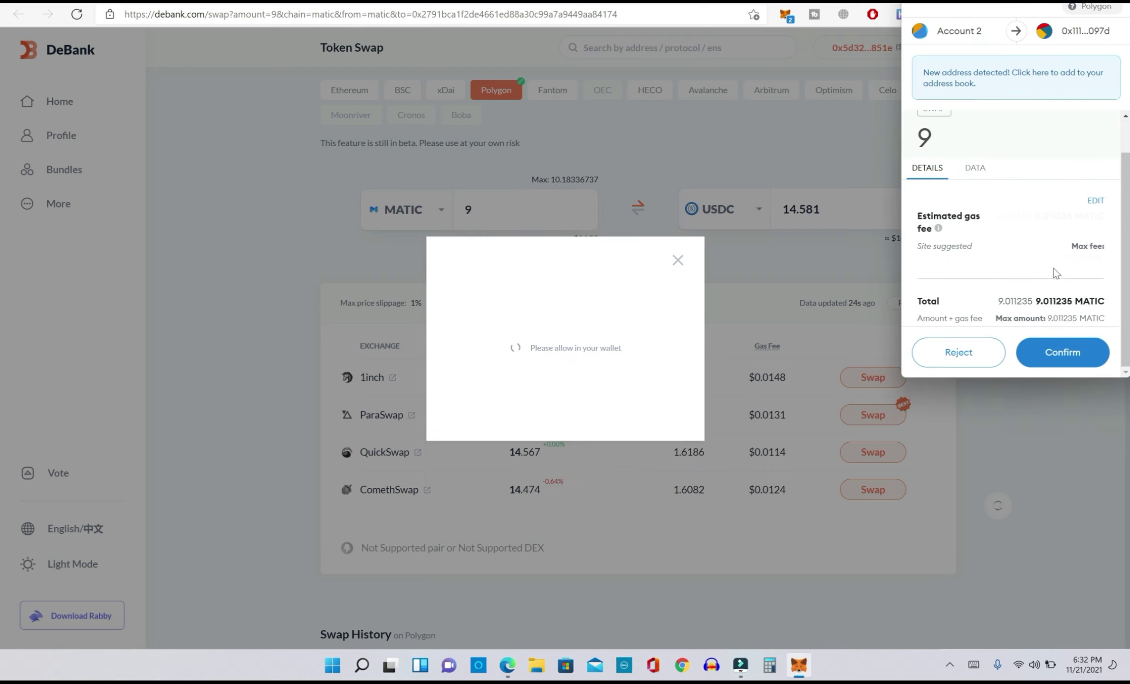
{"action": "left_click", "coordinate": [1067, 354]}
{"action": "left_click", "coordinate": [1067, 354]}
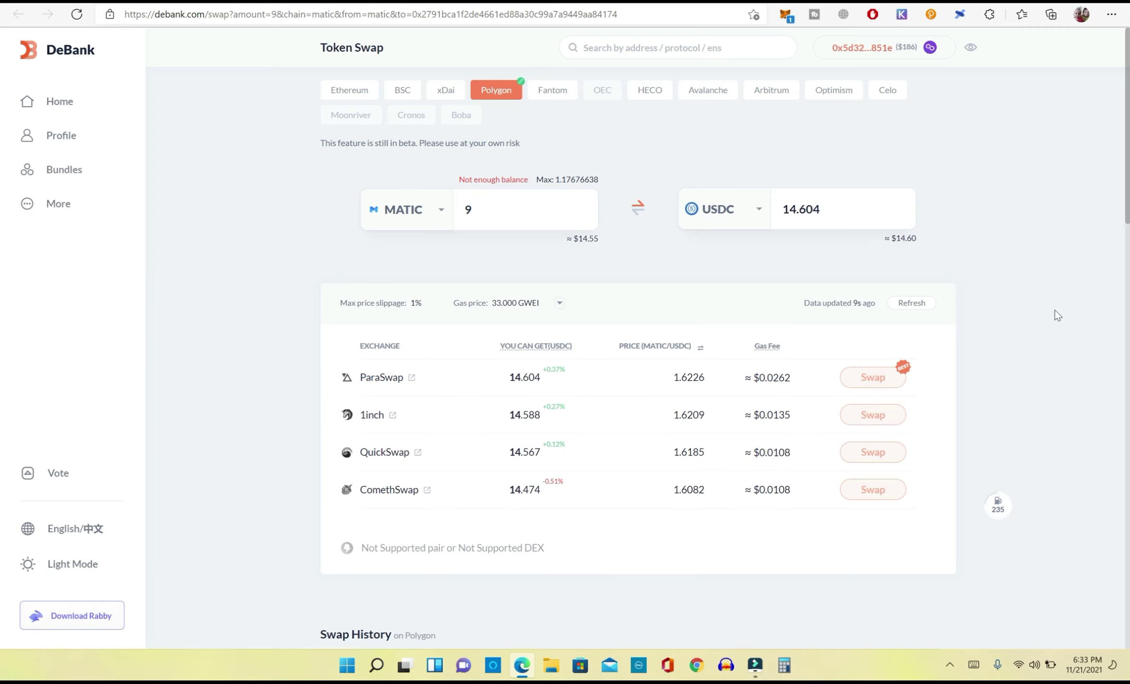
{"action": "key", "text": "ctrl+Tab"}
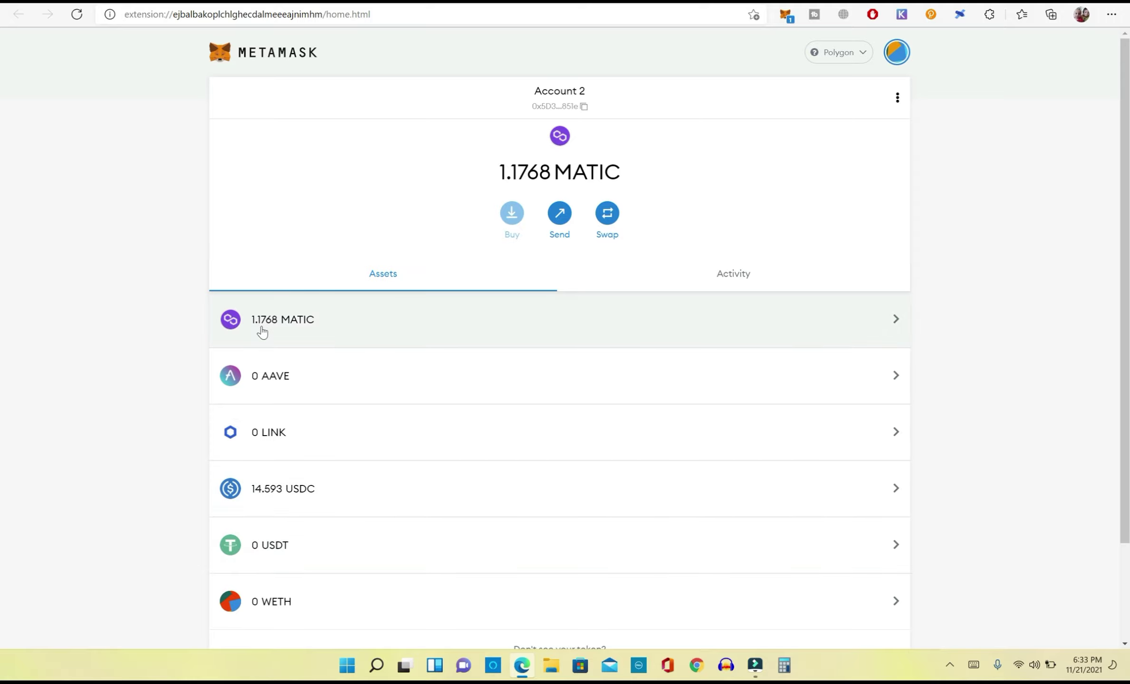
{"action": "key", "text": "ctrl+Tab"}
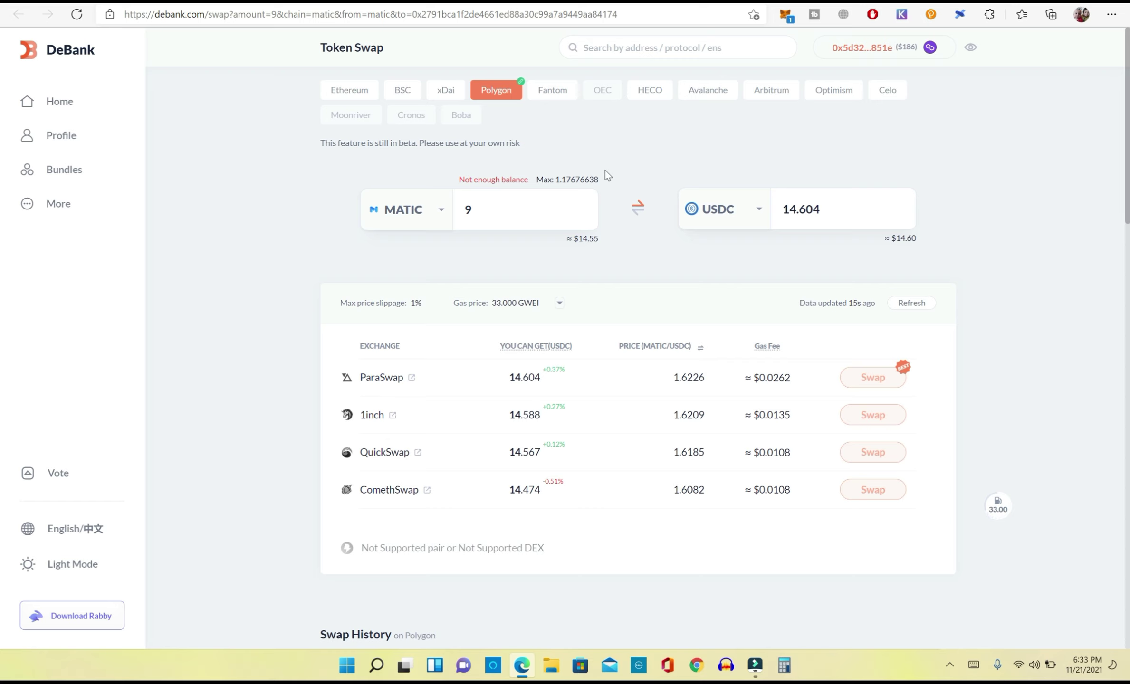
Set up the swap from USDC to USDT and set the amount to 14 USDC
{"action": "left_click", "coordinate": [637, 207]}
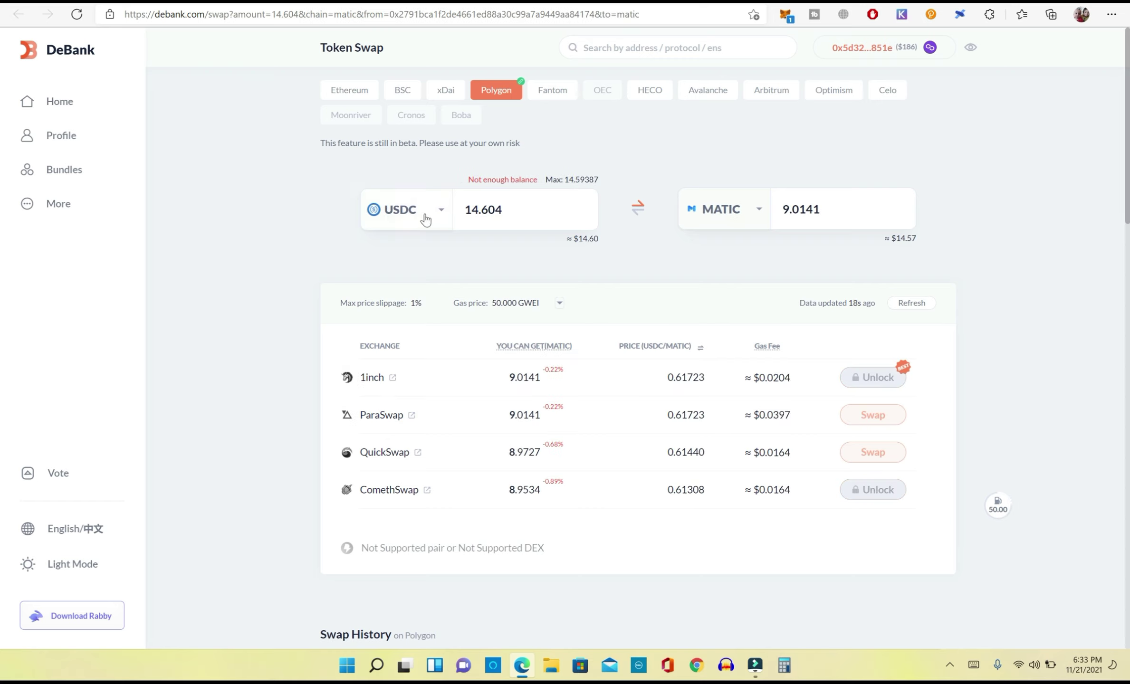
{"action": "left_click", "coordinate": [724, 210]}
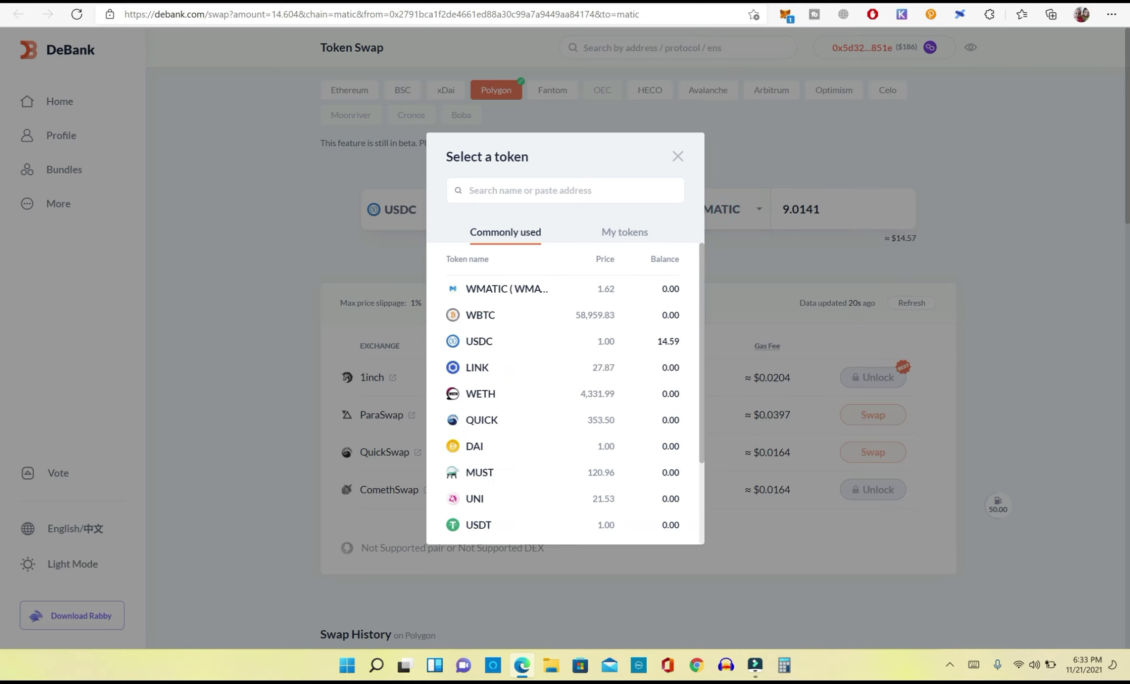
{"action": "type", "text": "us"}
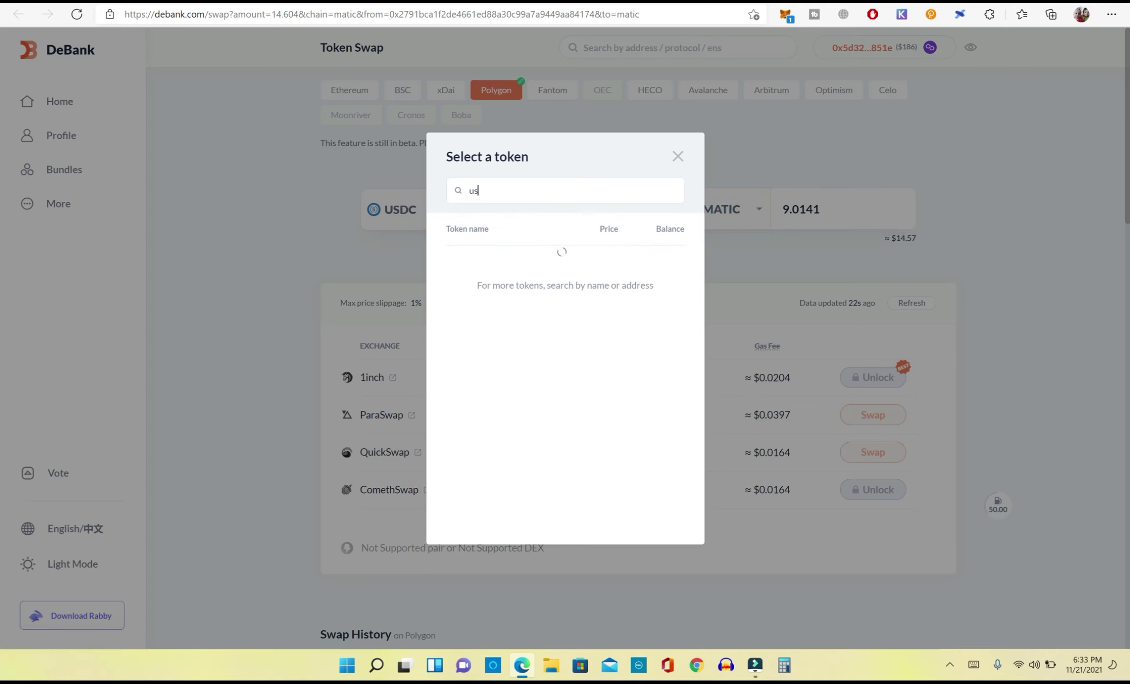
{"action": "type", "text": "dt"}
{"action": "left_click", "coordinate": [487, 256]}
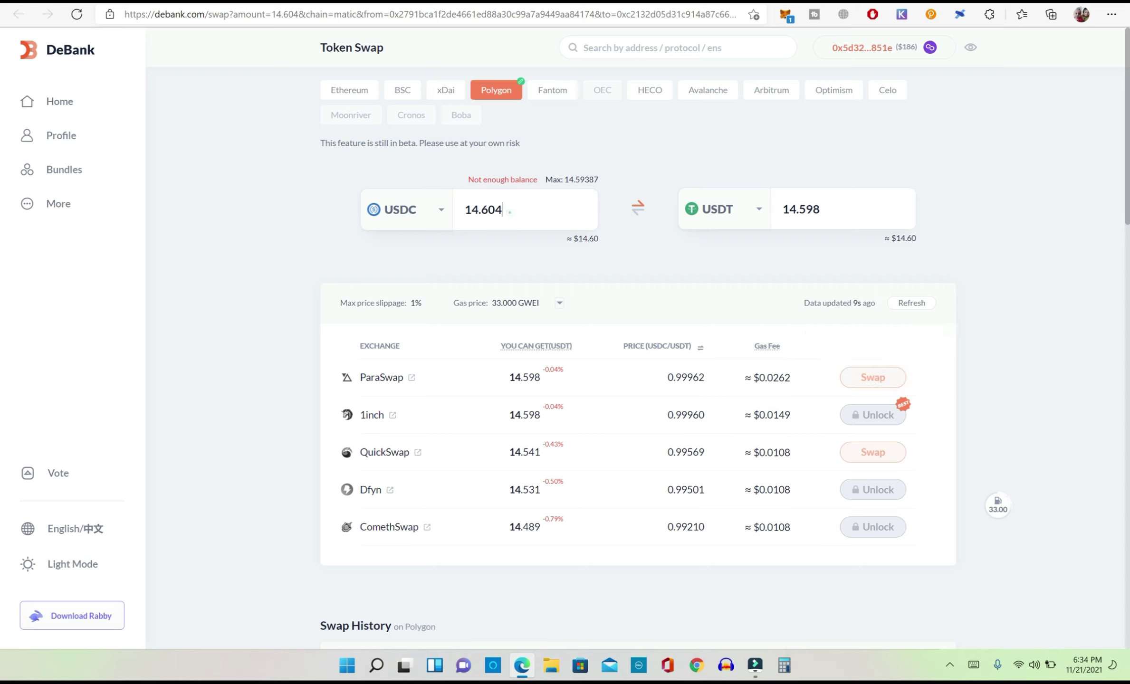
{"action": "key", "text": "BackSpace"}
{"action": "key", "text": "BackSpace"}
{"action": "key", "text": "BackSpace"}
{"action": "key", "text": "BackSpace"}
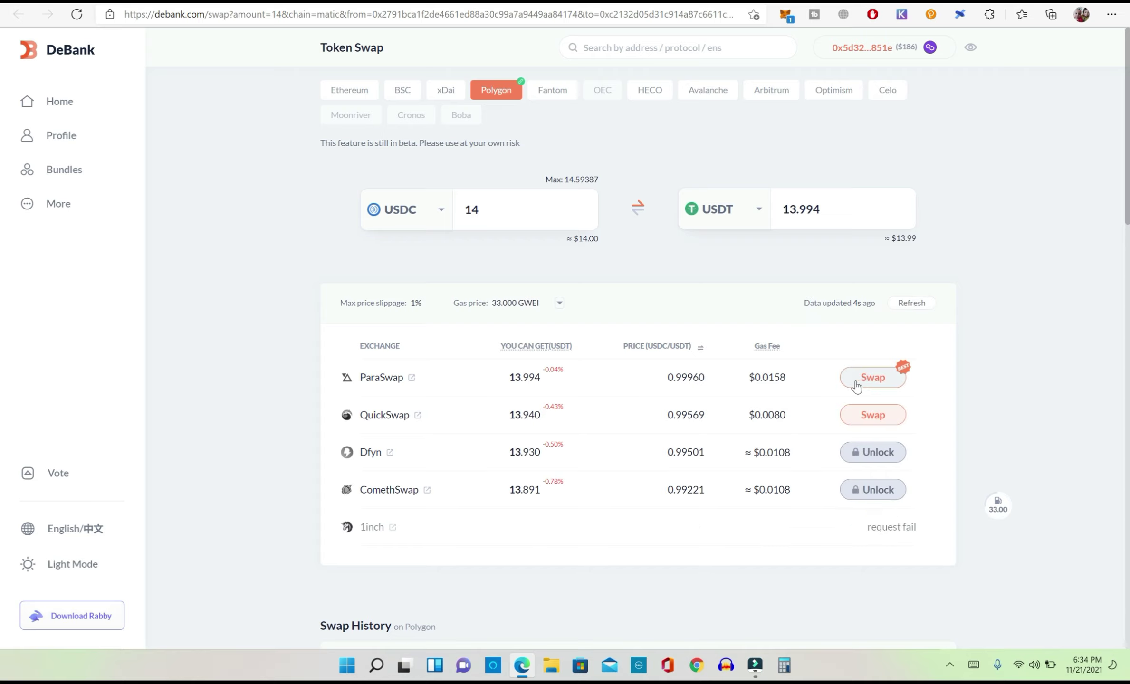
Trade the 14 USDC for USDT through ParaSwap, accepting the transaction details and approving it in the wallet
{"action": "left_click", "coordinate": [892, 385]}
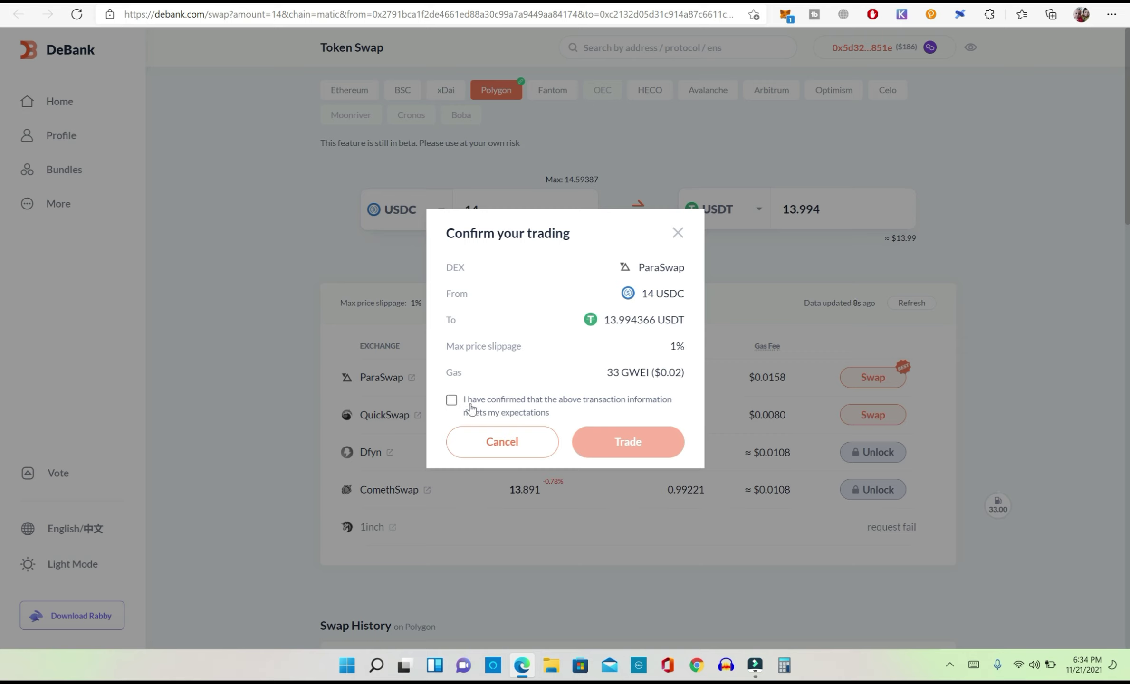
{"action": "left_click", "coordinate": [471, 407]}
{"action": "left_click", "coordinate": [638, 441]}
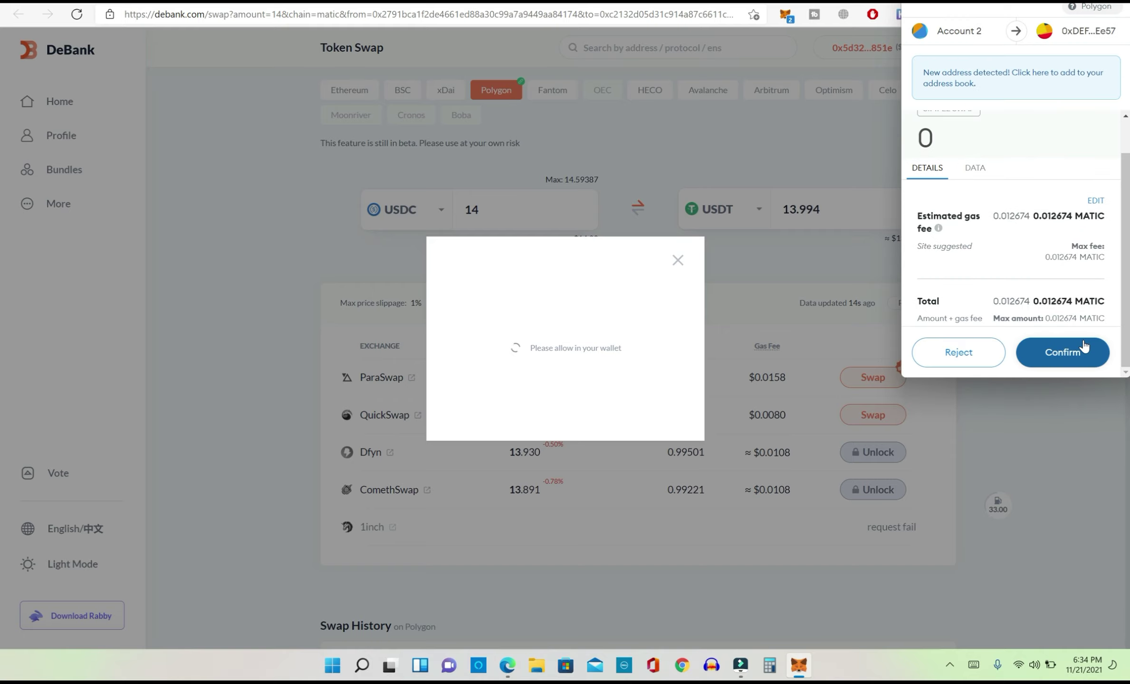
{"action": "left_click", "coordinate": [1084, 349]}
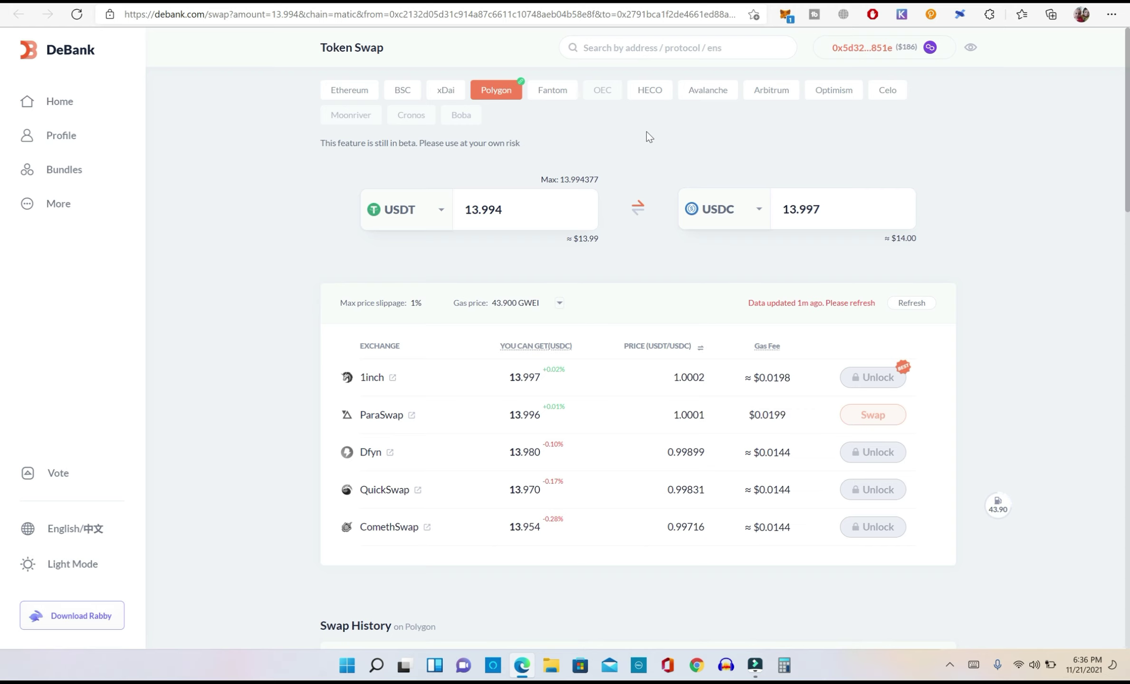
Switch to Matcha and select Polygon as the trading network
{"action": "key", "text": "ctrl+Tab"}
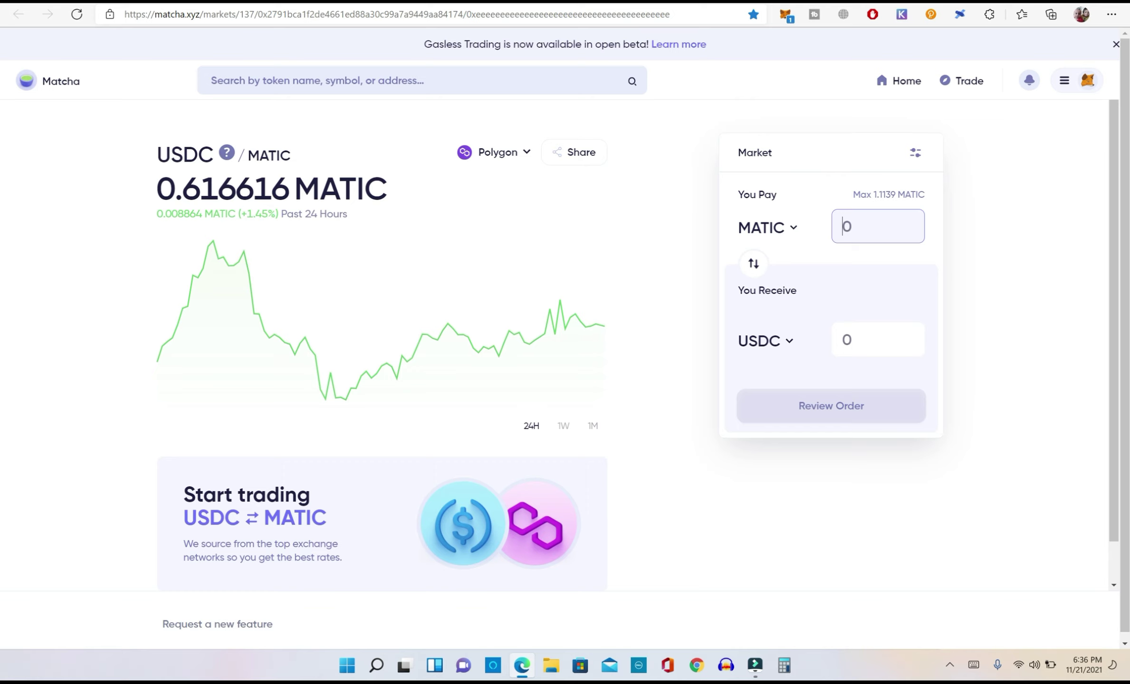
{"action": "left_click", "coordinate": [703, 126]}
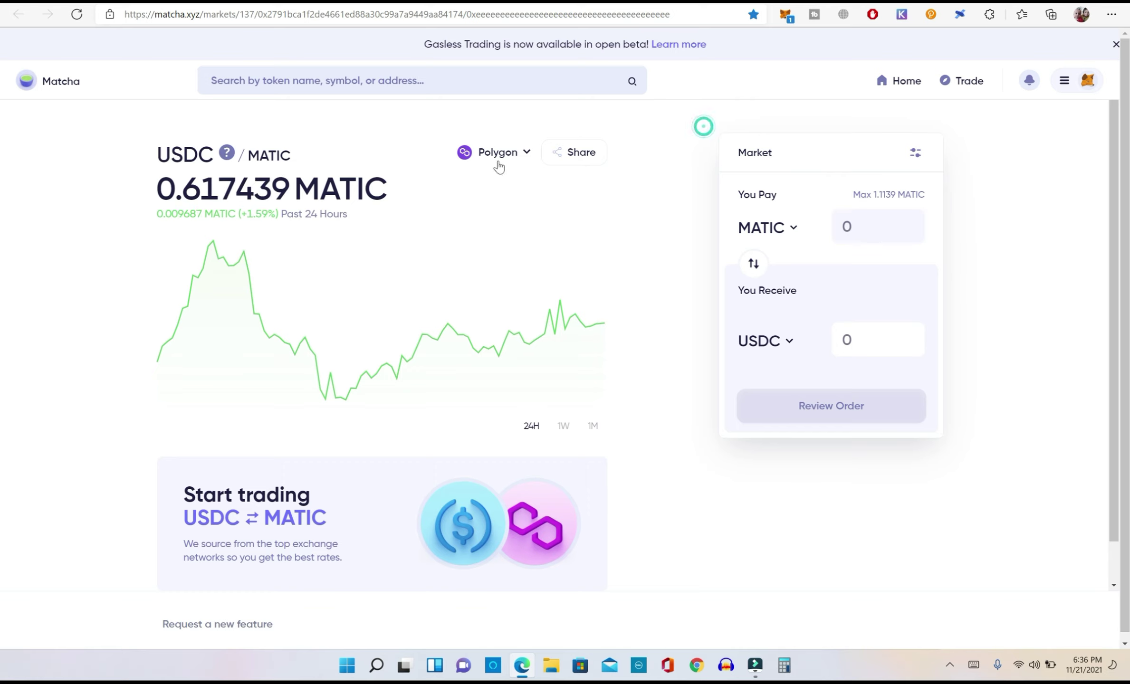
{"action": "left_click", "coordinate": [498, 166]}
{"action": "scroll", "coordinate": [513, 238], "scroll_direction": "up", "scroll_amount": 2}
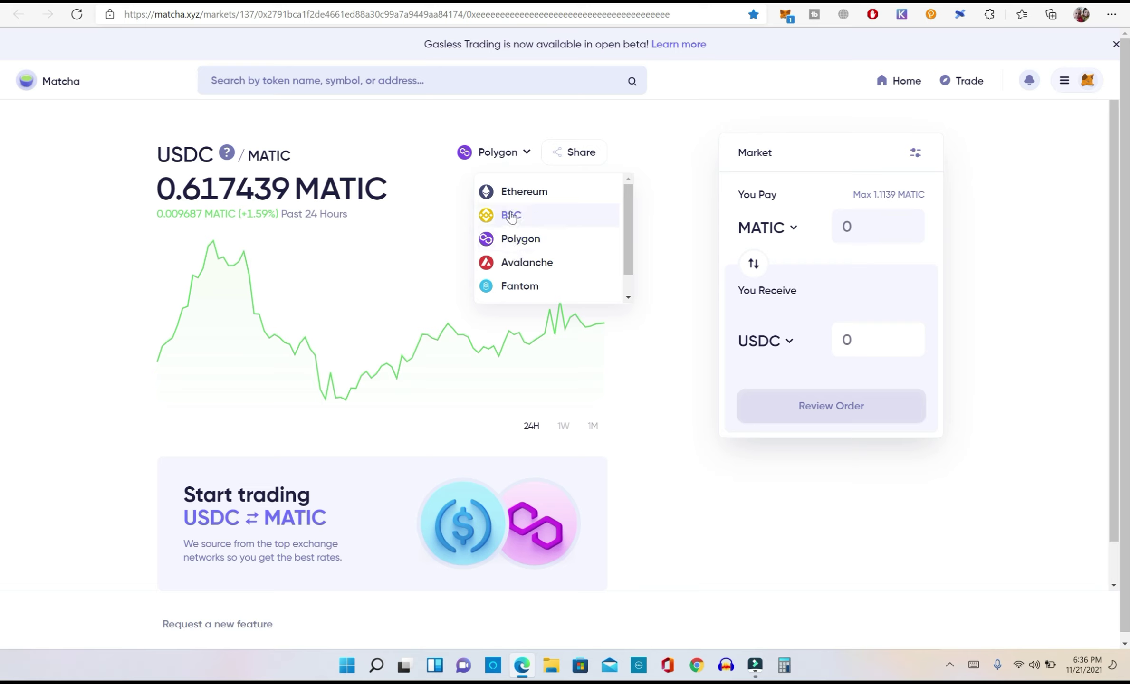
{"action": "left_click", "coordinate": [511, 251]}
Choose Tether (USDT) as the token to pay with for MATIC and set the amount to 13.994377 USDT
{"action": "left_click", "coordinate": [767, 228]}
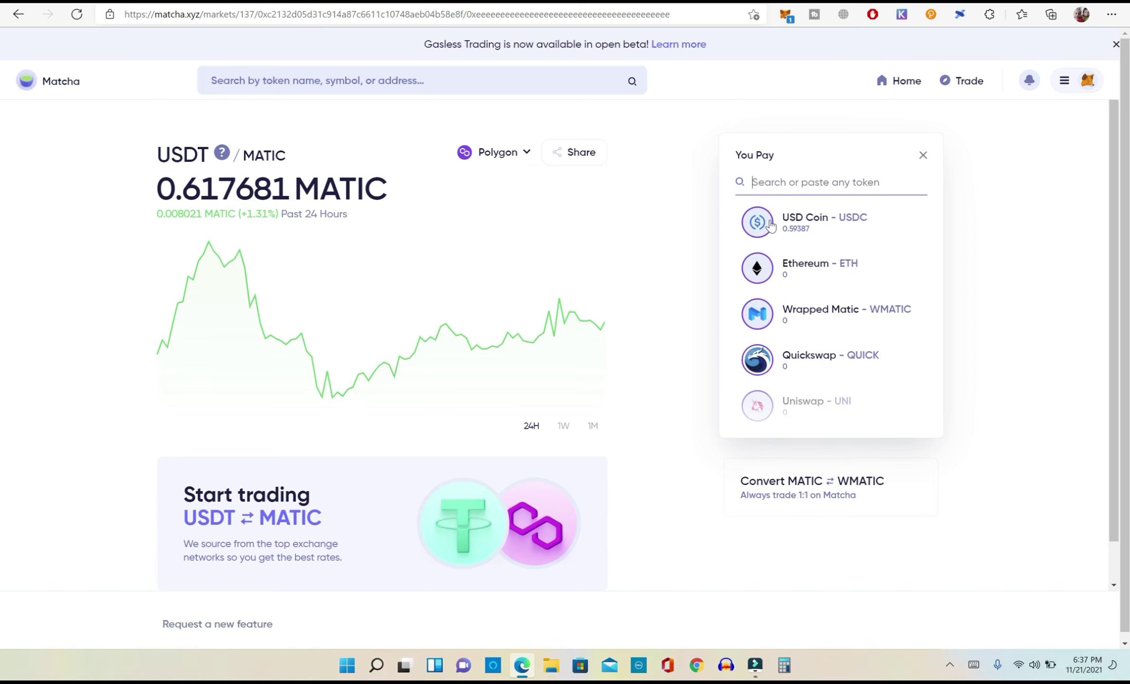
{"action": "type", "text": "usd"}
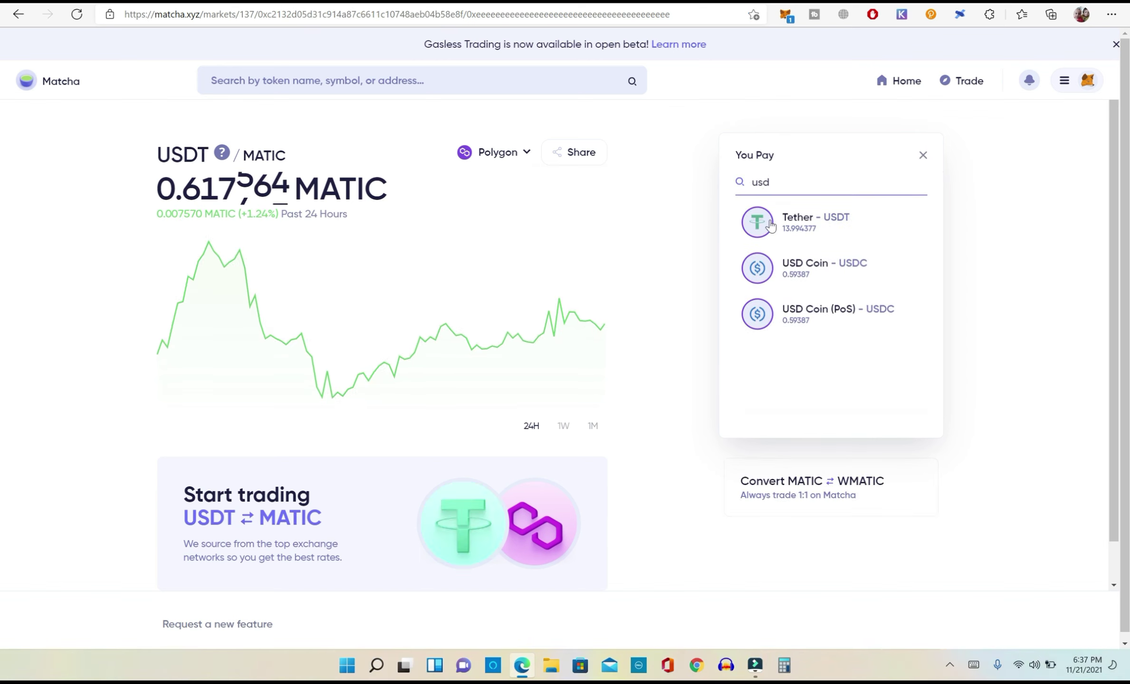
{"action": "left_click", "coordinate": [770, 225]}
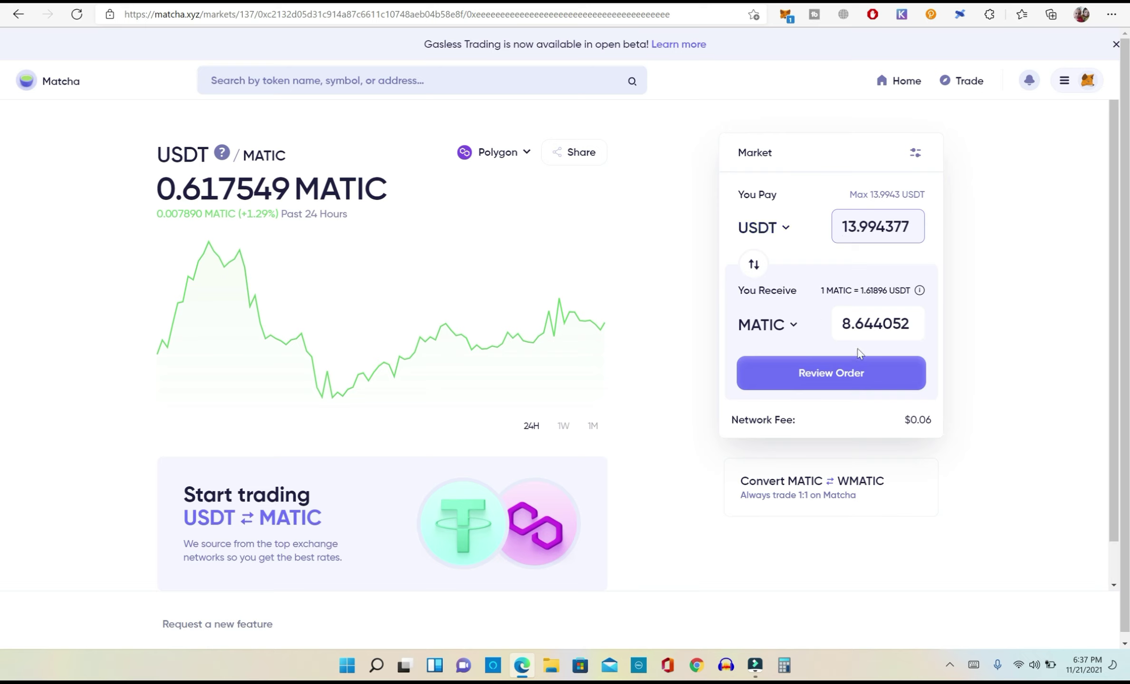
Review the USDT-to-MATIC order and grant Matcha permission to spend USDT, confirming the allowance in the wallet
{"action": "left_click", "coordinate": [839, 375]}
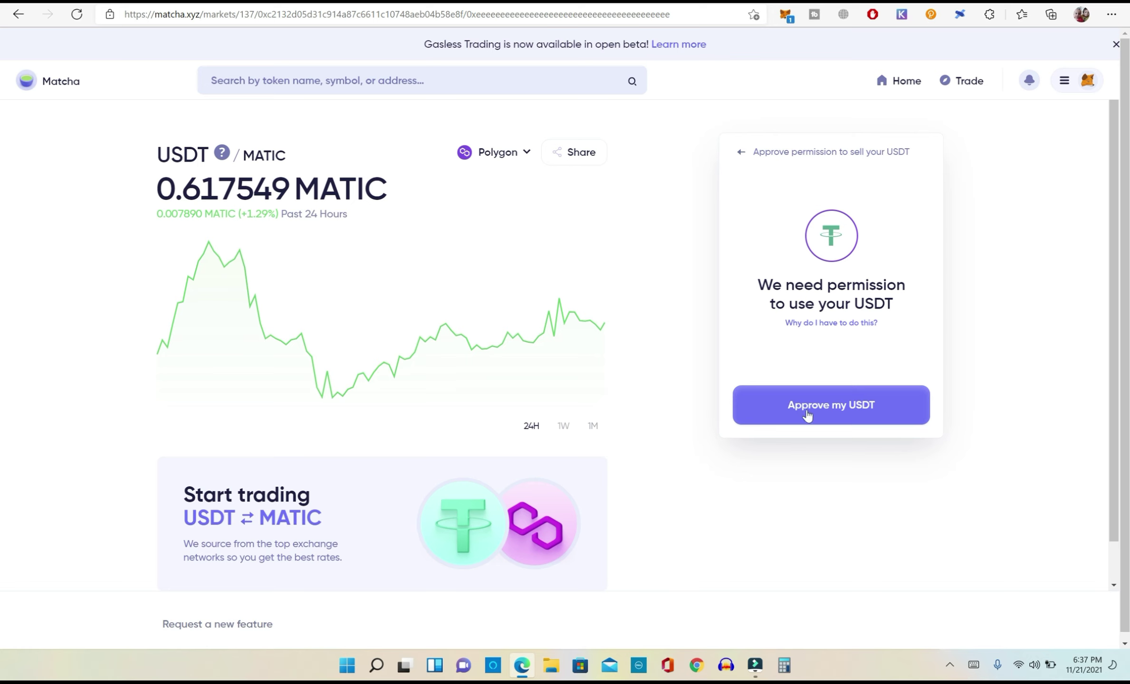
{"action": "left_click", "coordinate": [803, 408]}
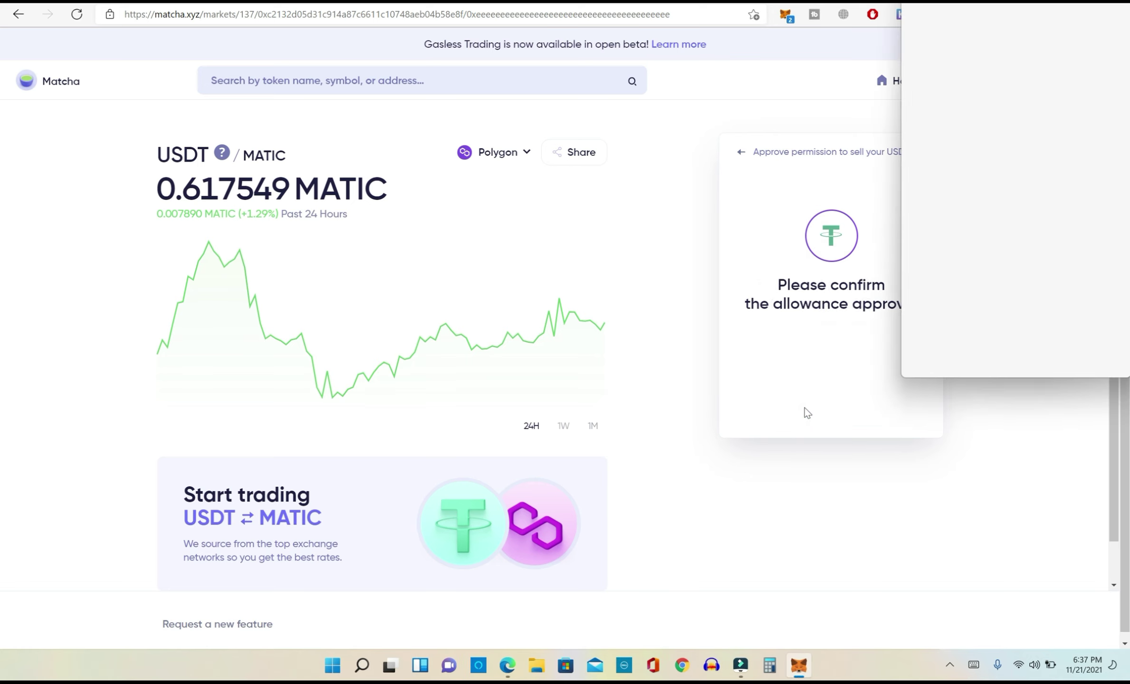
{"action": "scroll", "coordinate": [1078, 266], "scroll_direction": "down", "scroll_amount": 1}
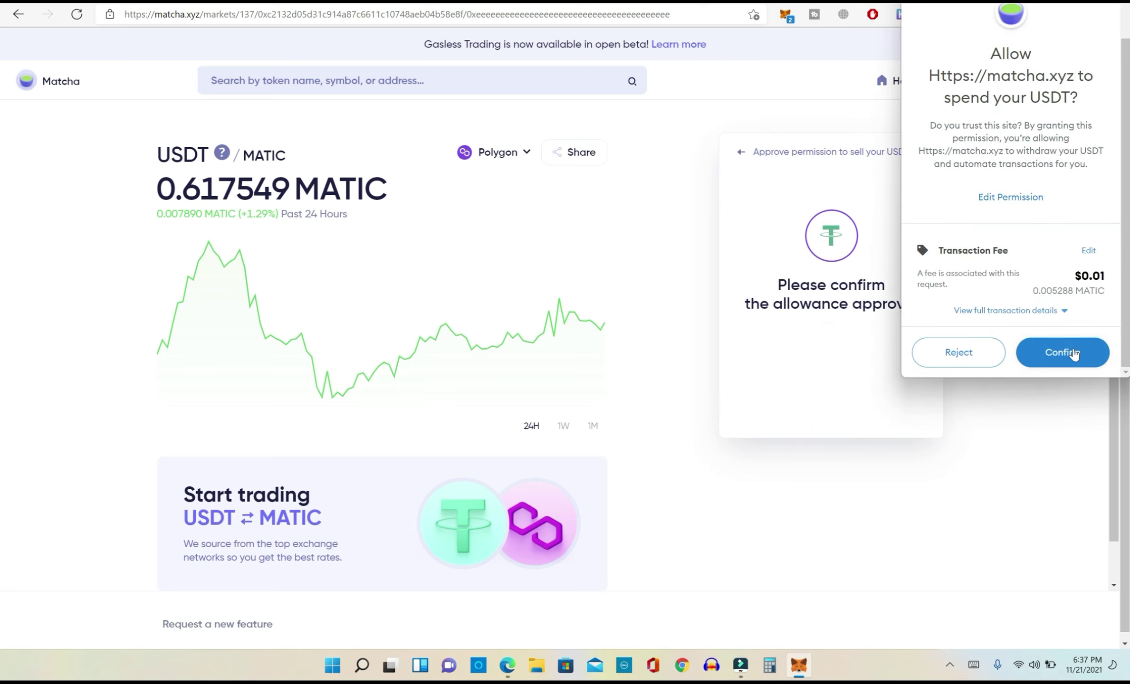
{"action": "left_click", "coordinate": [1072, 353]}
{"action": "left_click", "coordinate": [1072, 350]}
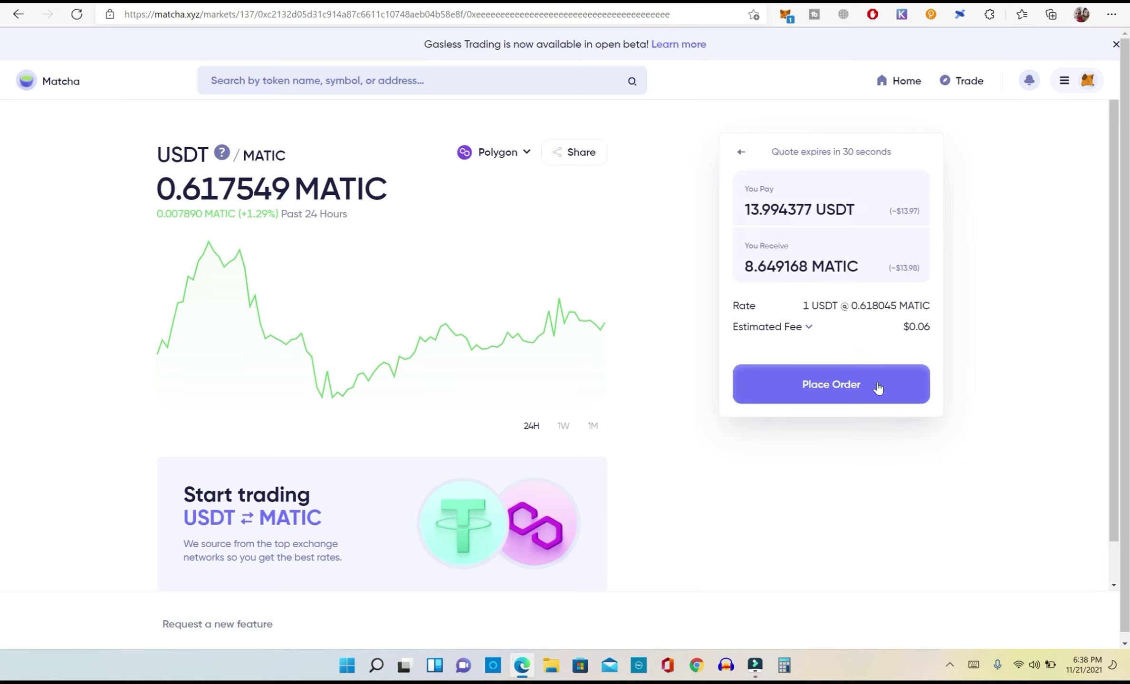
Place the market order paying 13.994377 USDT for MATIC and confirm the transaction in MetaMask
{"action": "left_click", "coordinate": [856, 384]}
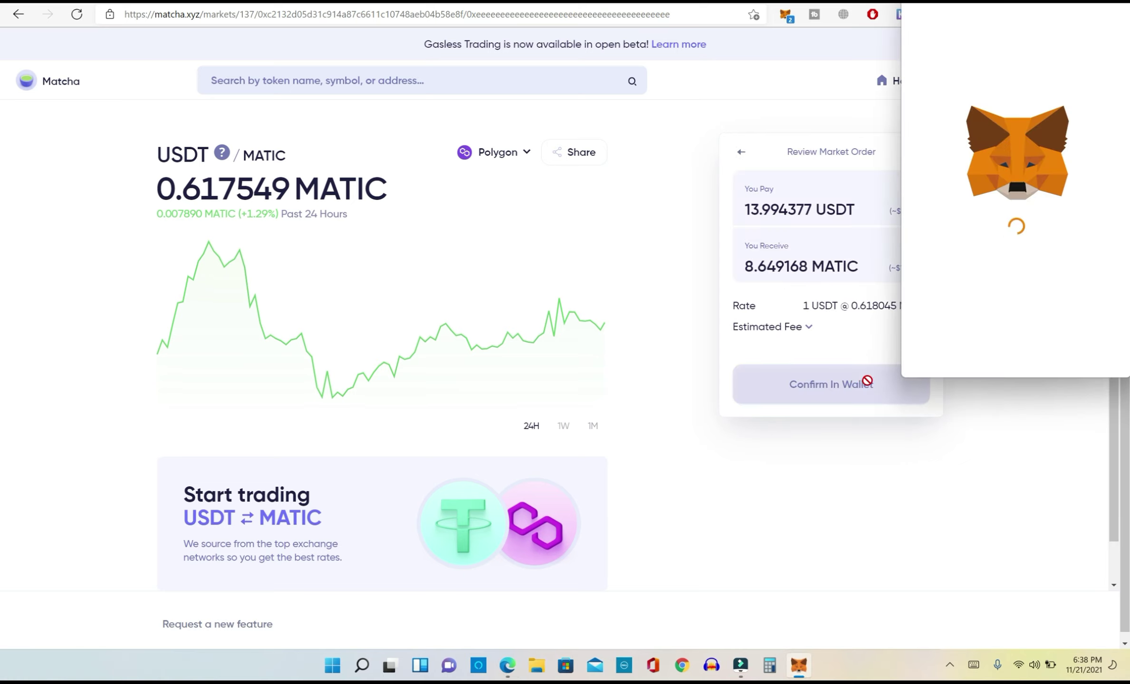
{"action": "scroll", "coordinate": [1075, 262], "scroll_direction": "down", "scroll_amount": 1}
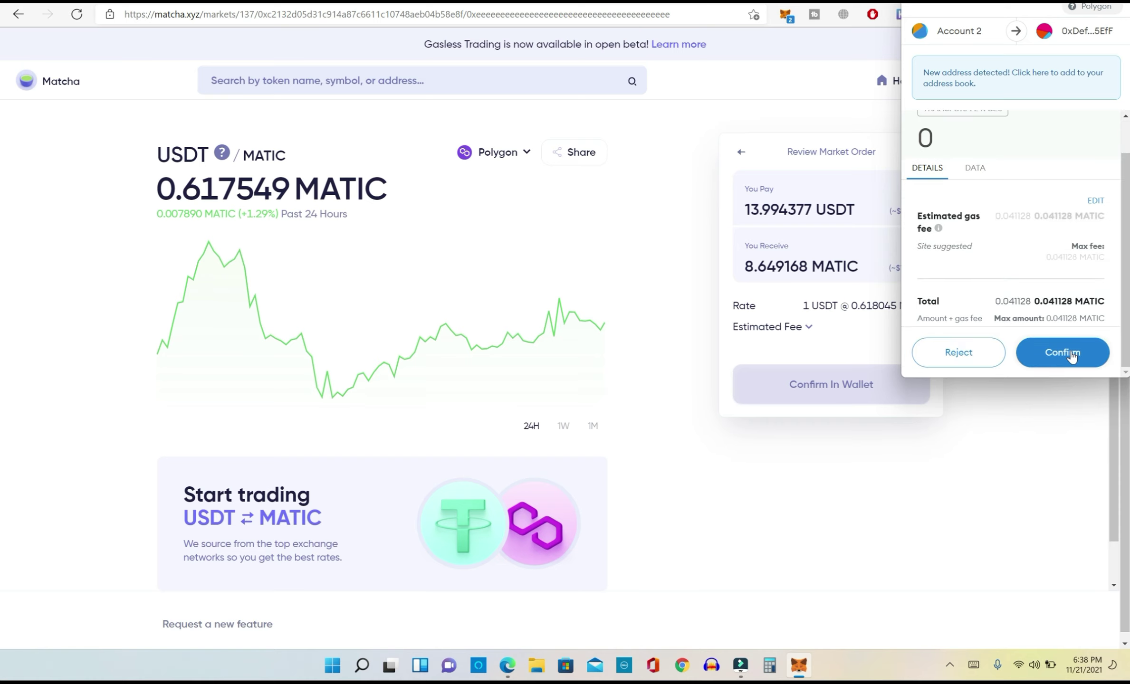
{"action": "left_click", "coordinate": [1053, 354]}
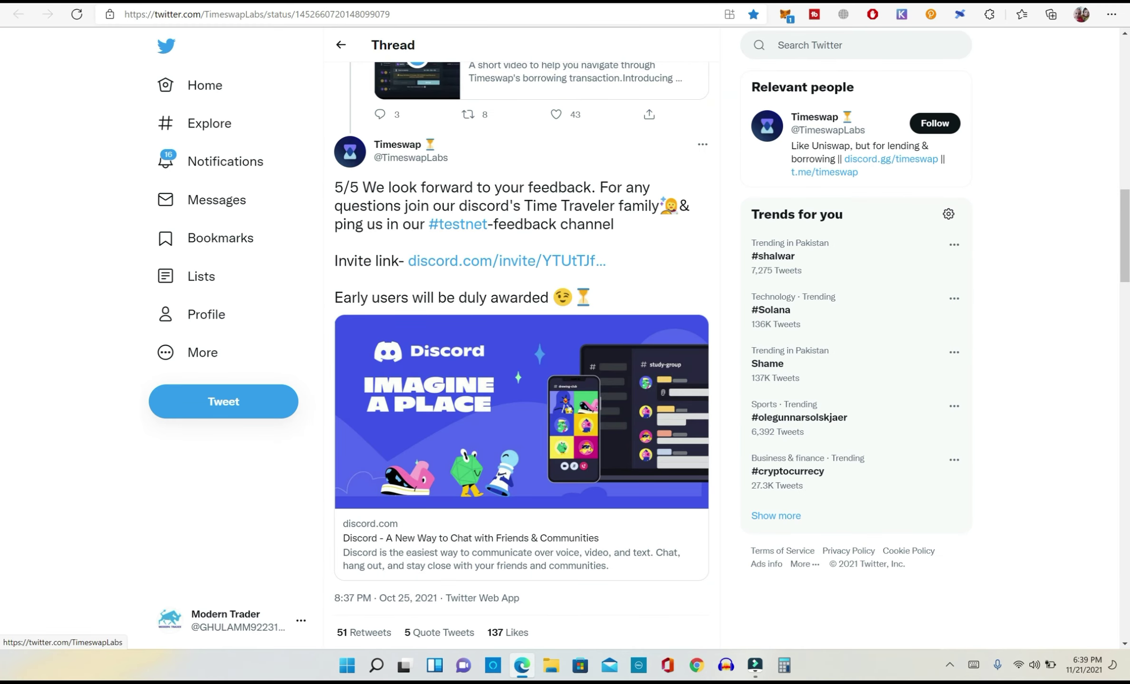
{"action": "left_click_drag", "start_coordinate": [553, 299], "coordinate": [335, 307]}
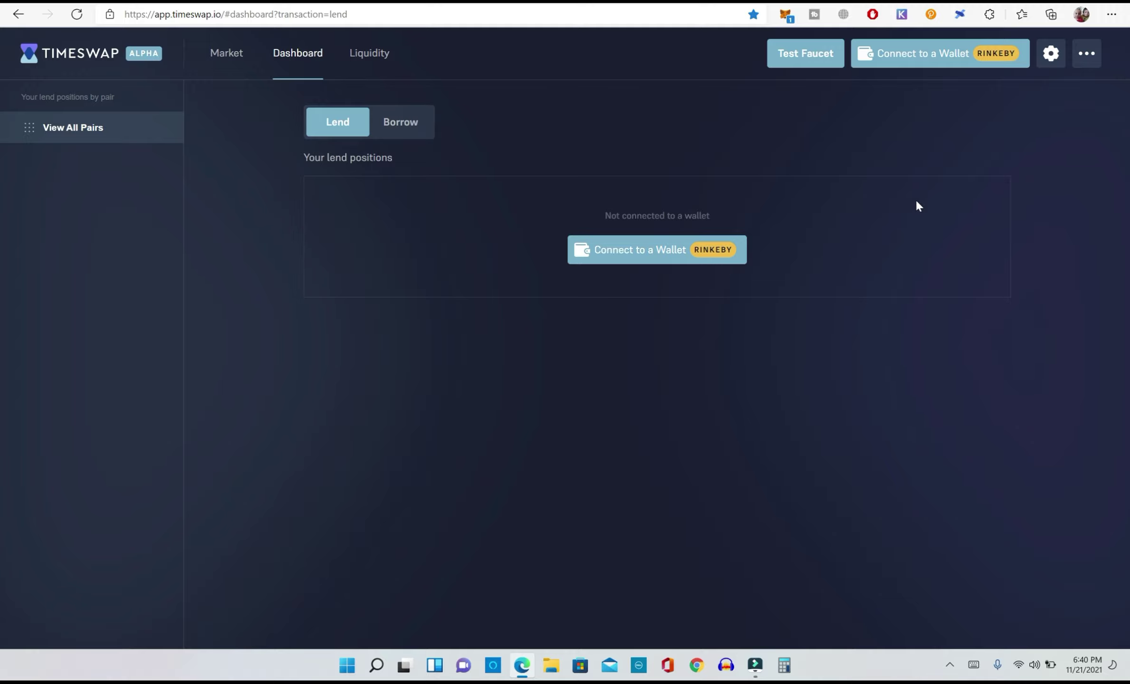
Connect MetaMask Account 2 to Timeswap and allow the wallet to switch to the Rinkeby Test Network
{"action": "left_click", "coordinate": [903, 54]}
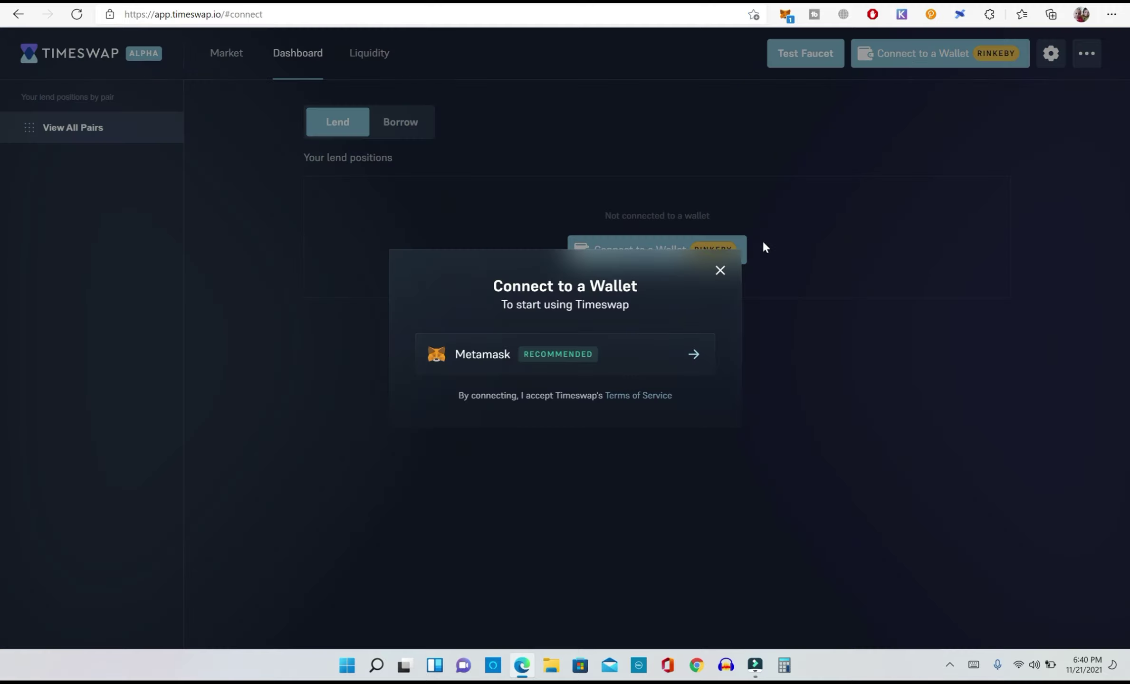
{"action": "left_click", "coordinate": [465, 355]}
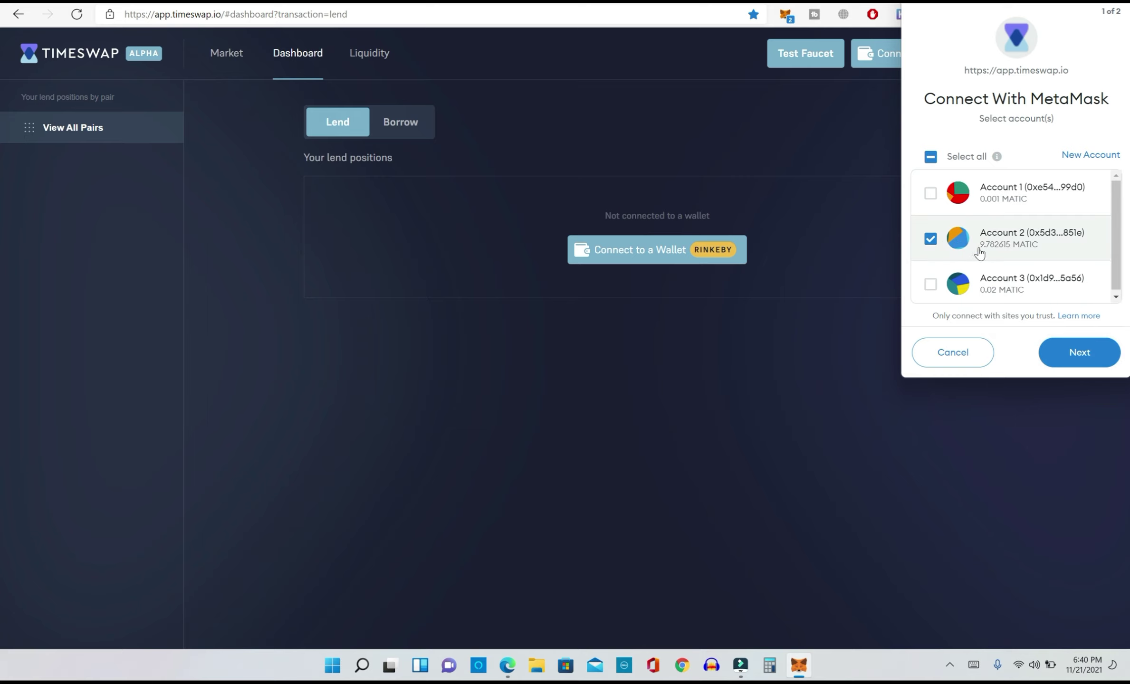
{"action": "left_click", "coordinate": [1059, 355]}
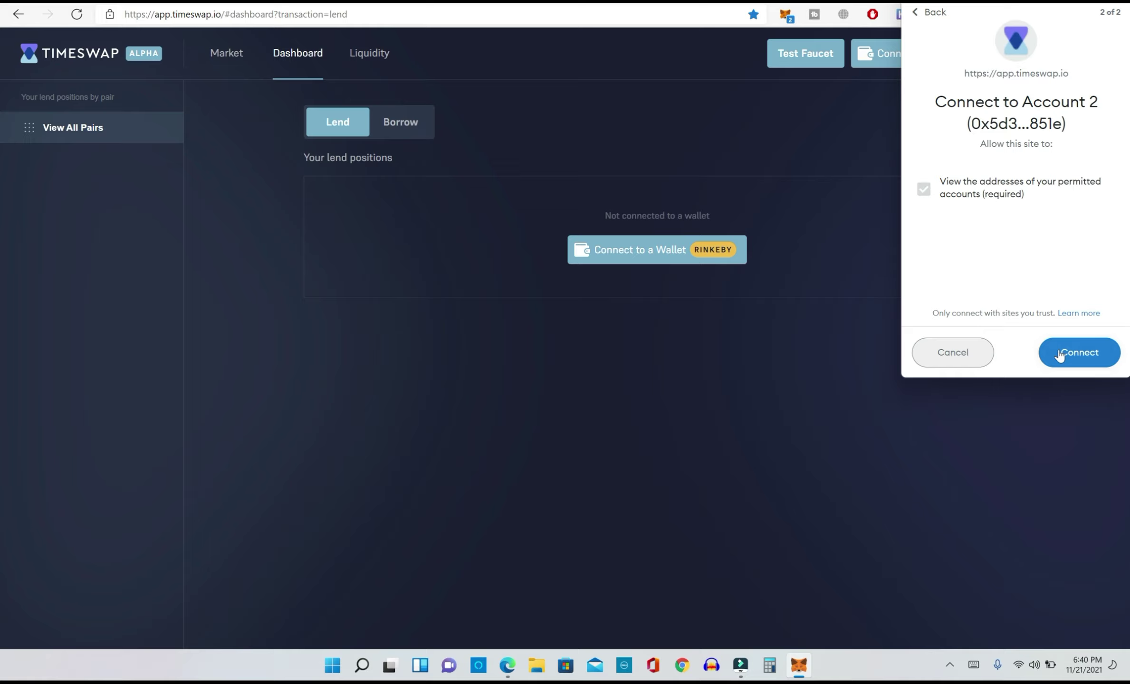
{"action": "left_click", "coordinate": [1089, 355]}
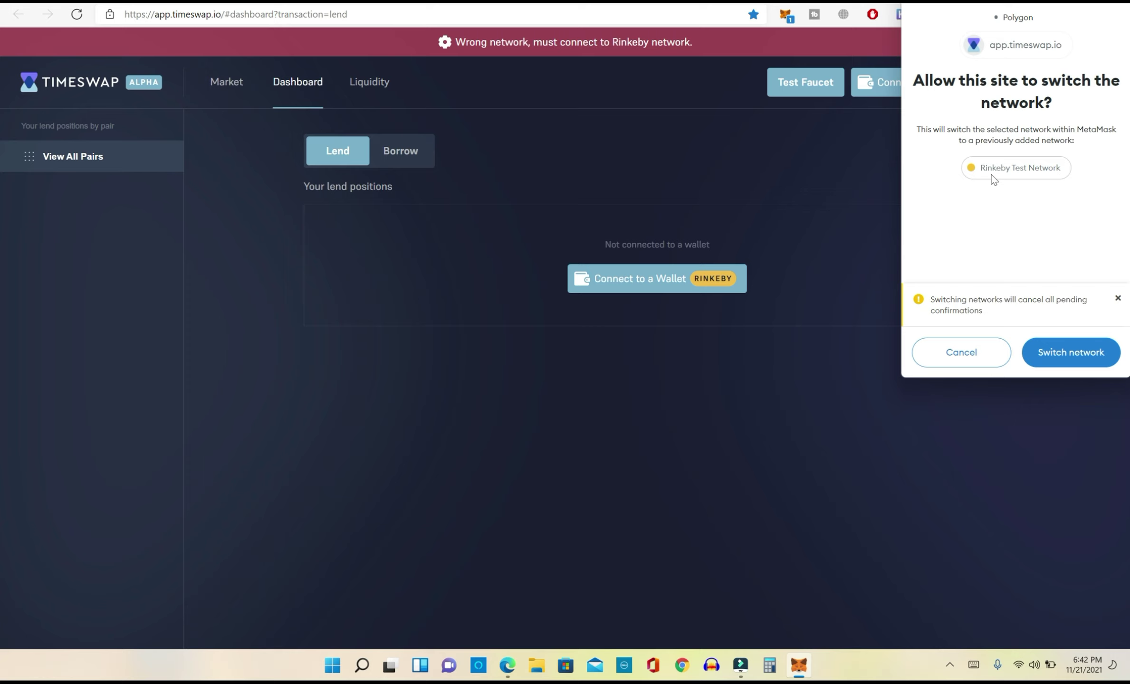
{"action": "left_click", "coordinate": [1061, 355]}
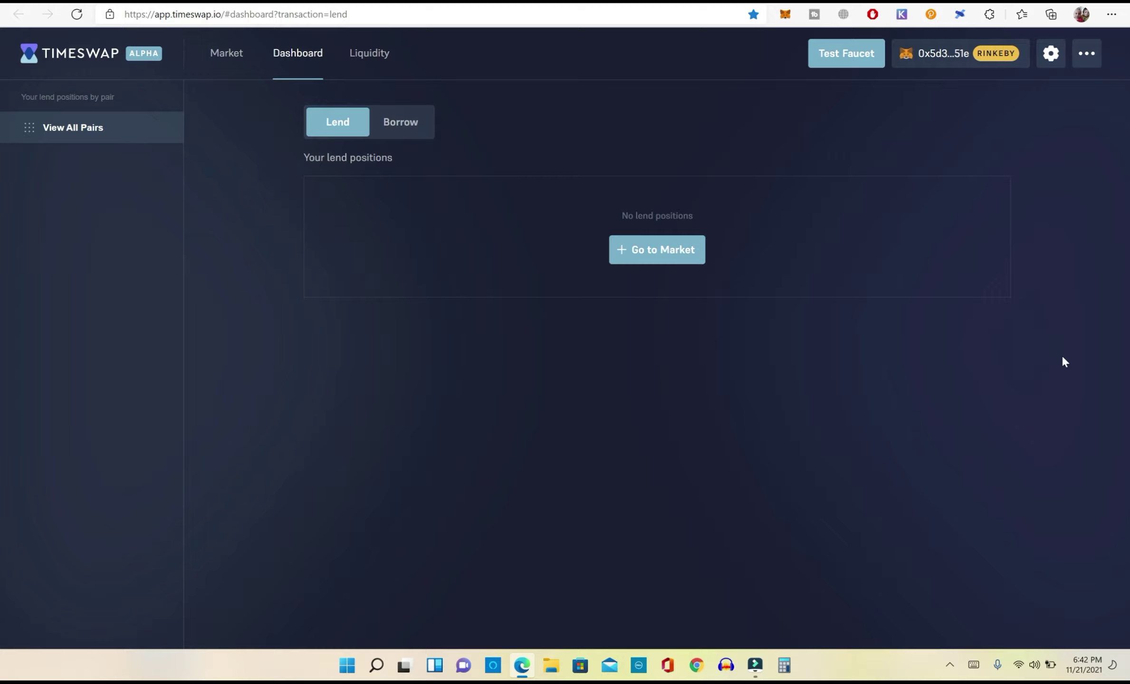
Open the Rinkeby Authenticated Faucet at faucet.rinkeby.io and start its prefilled tweet requesting test funds
{"action": "key", "text": "ctrl+Tab"}
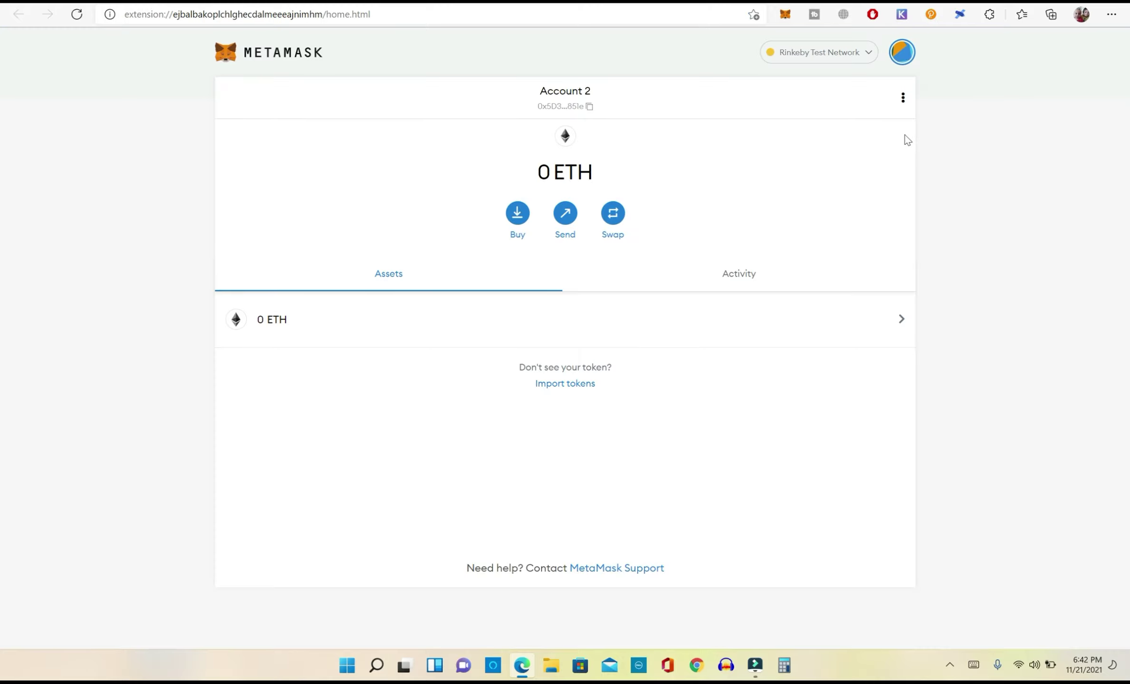
{"action": "left_click", "coordinate": [802, 61]}
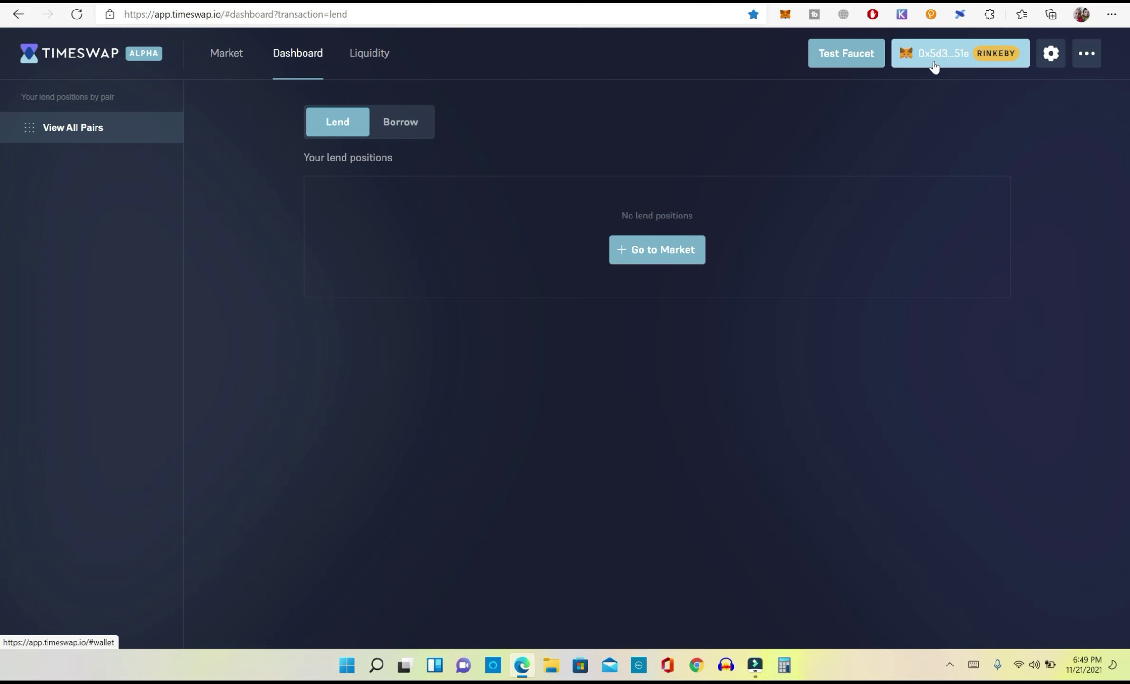
{"action": "left_click", "coordinate": [846, 53]}
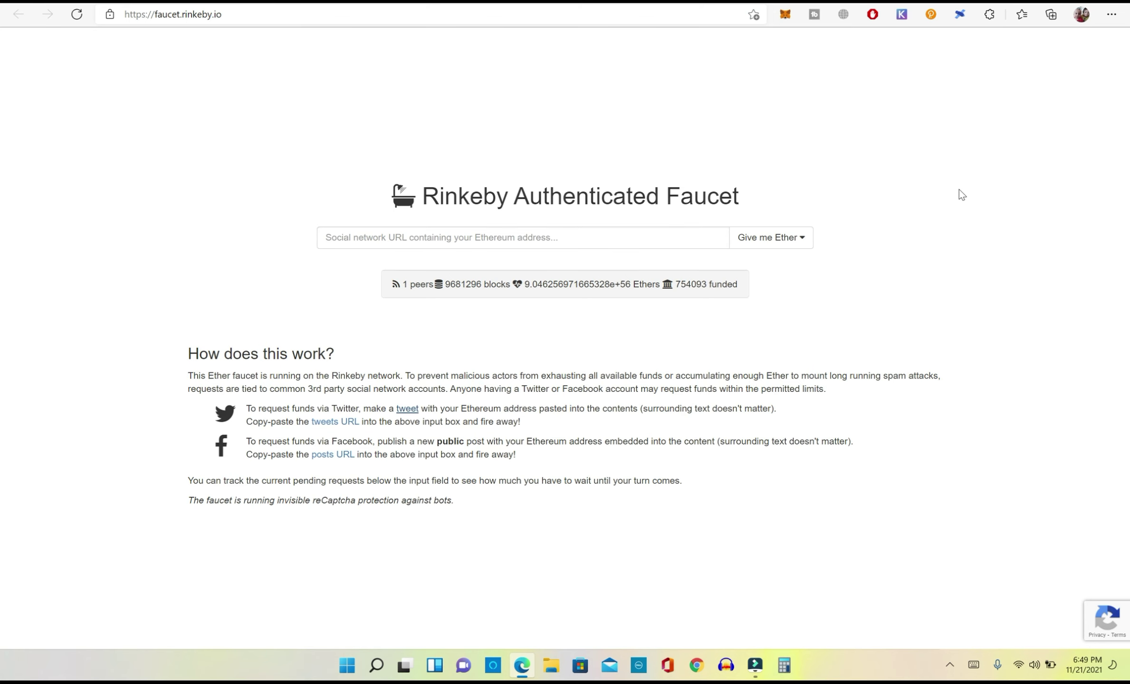
{"action": "left_click", "coordinate": [407, 422]}
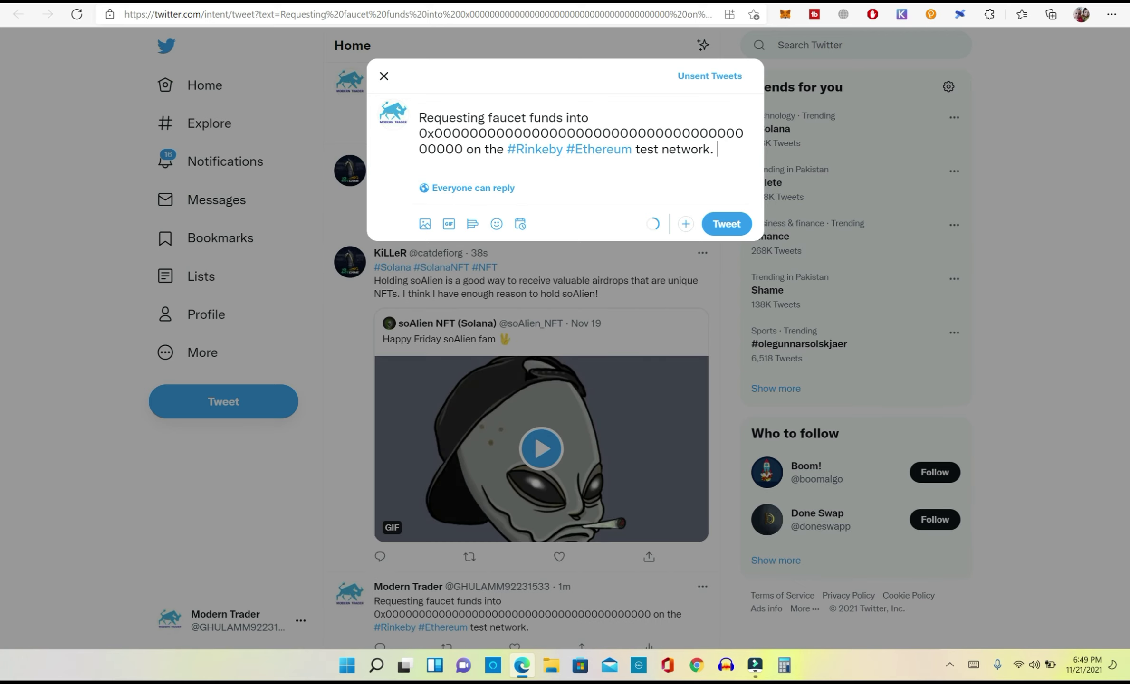
Replace the placeholder address in the faucet tweet with Account 2's wallet address copied from MetaMask, and post the tweet
{"action": "key", "text": "ctrl+Tab"}
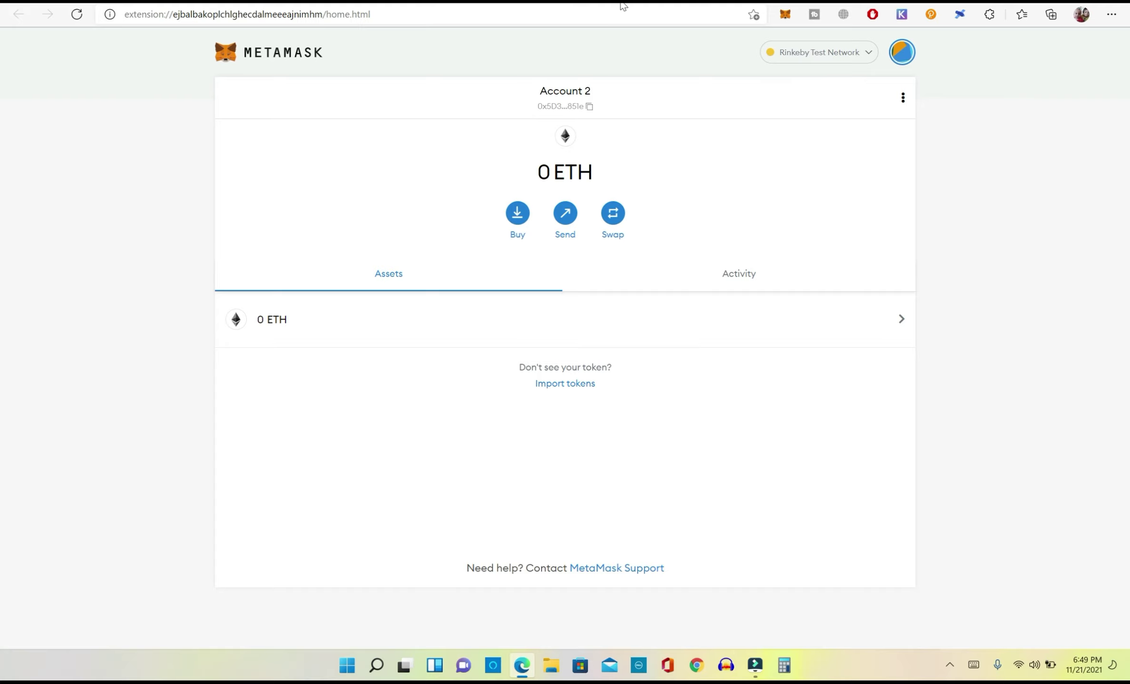
{"action": "left_click", "coordinate": [572, 103]}
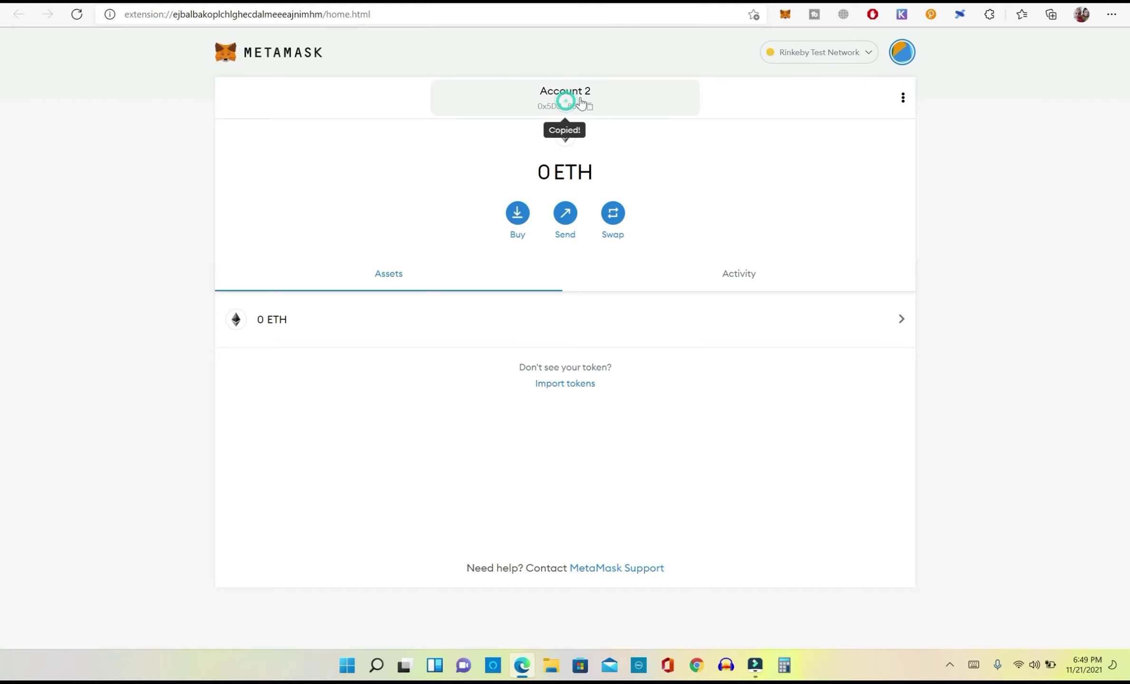
{"action": "key", "text": "ctrl+shift+Tab"}
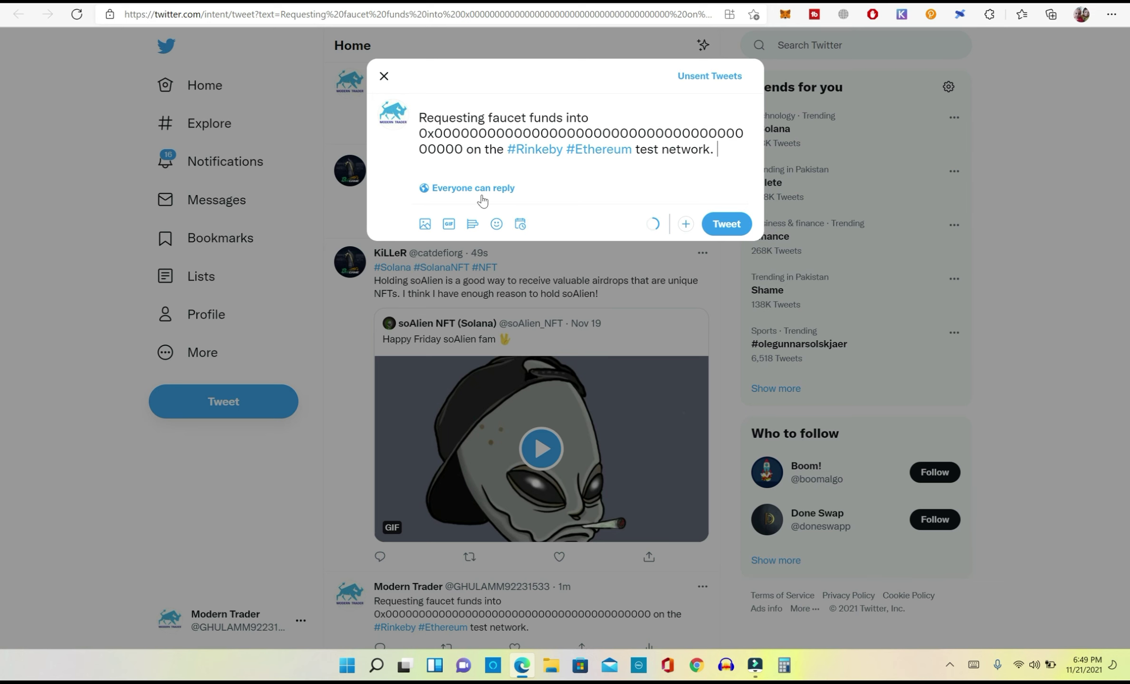
{"action": "double_click", "coordinate": [463, 148]}
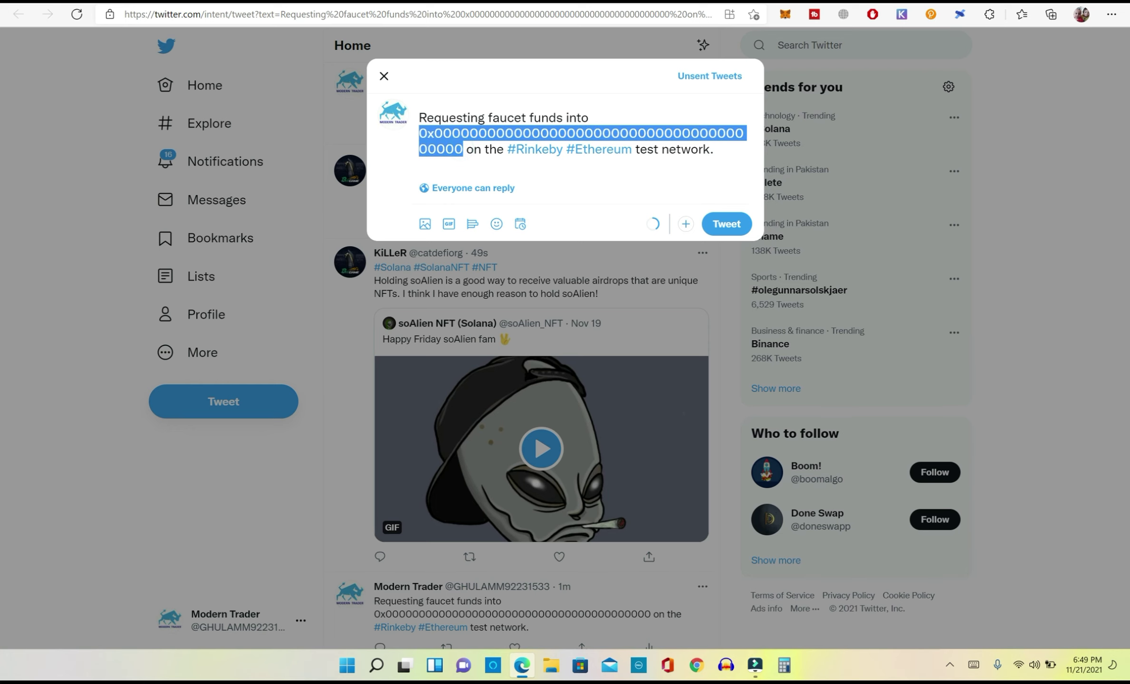
{"action": "right_click", "coordinate": [424, 138]}
{"action": "left_click", "coordinate": [472, 235]}
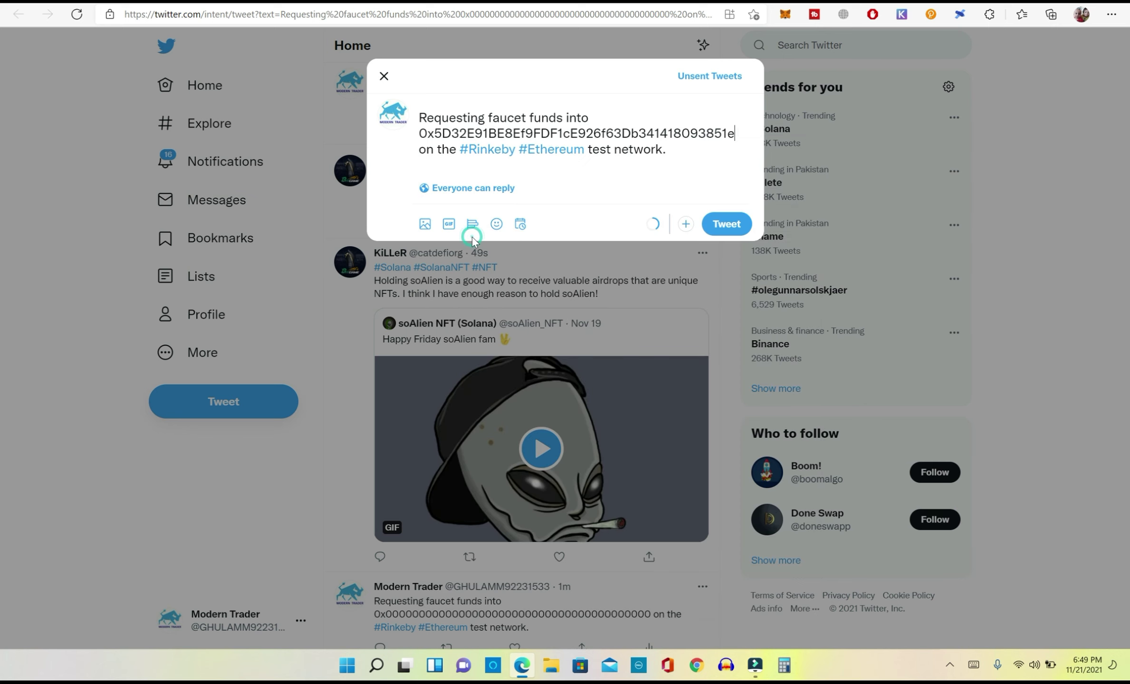
{"action": "left_click", "coordinate": [729, 223]}
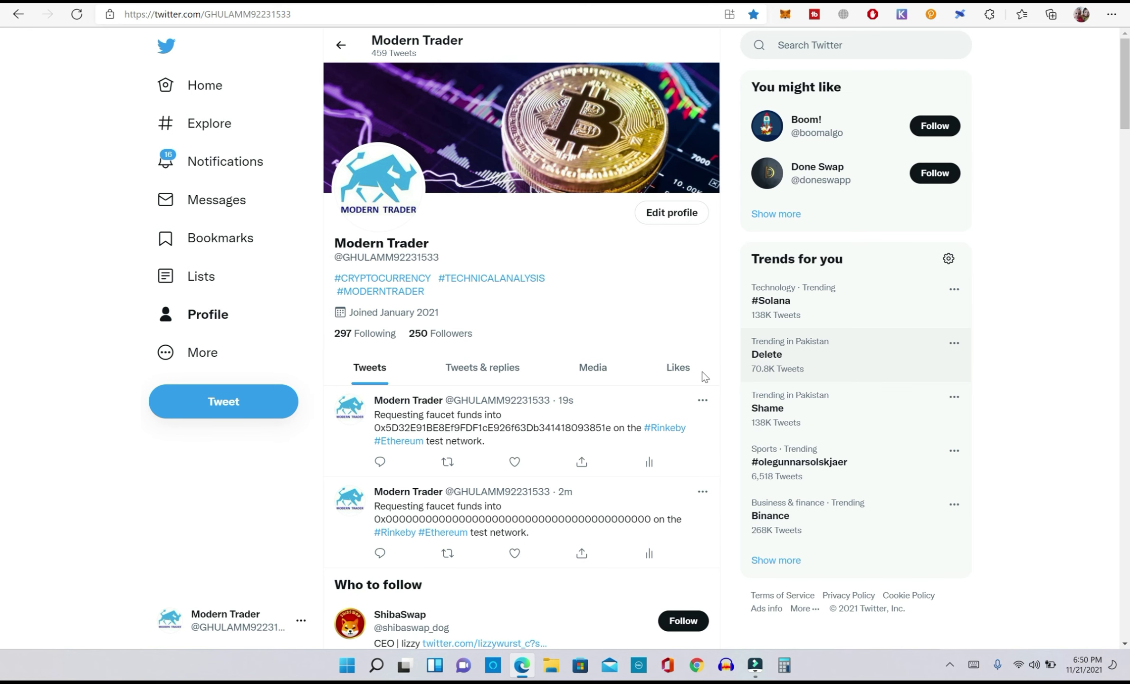
Open the newly posted faucet request tweet from the Twitter profile and copy its URL
{"action": "left_click", "coordinate": [195, 319]}
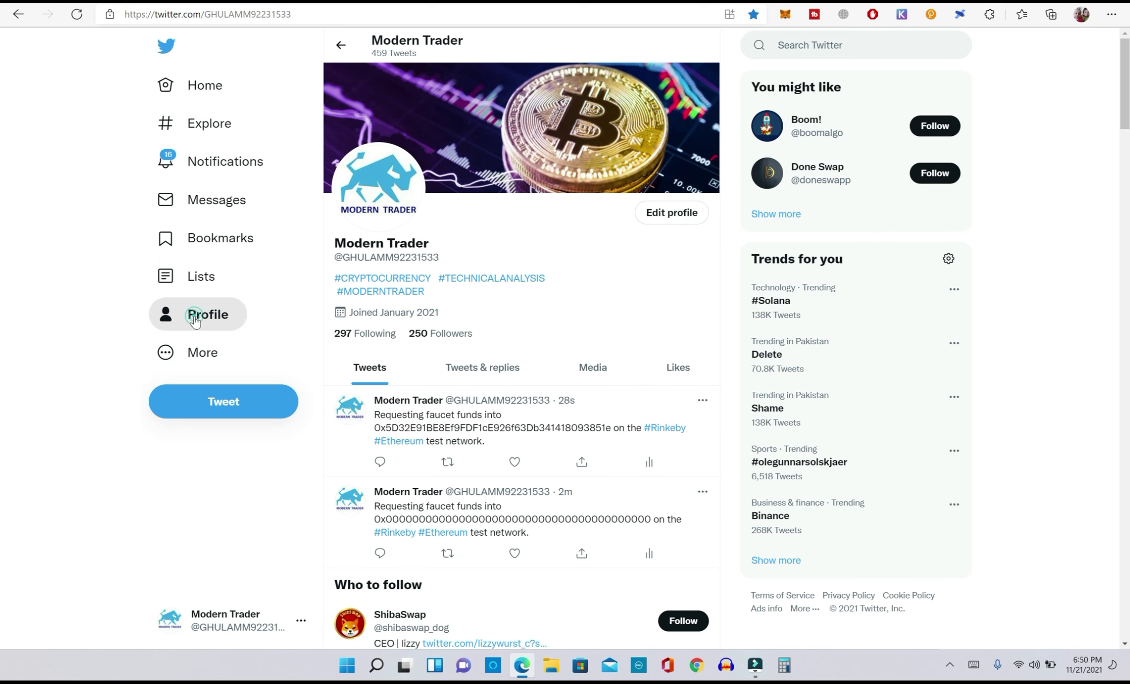
{"action": "scroll", "coordinate": [566, 254], "scroll_direction": "down", "scroll_amount": 3}
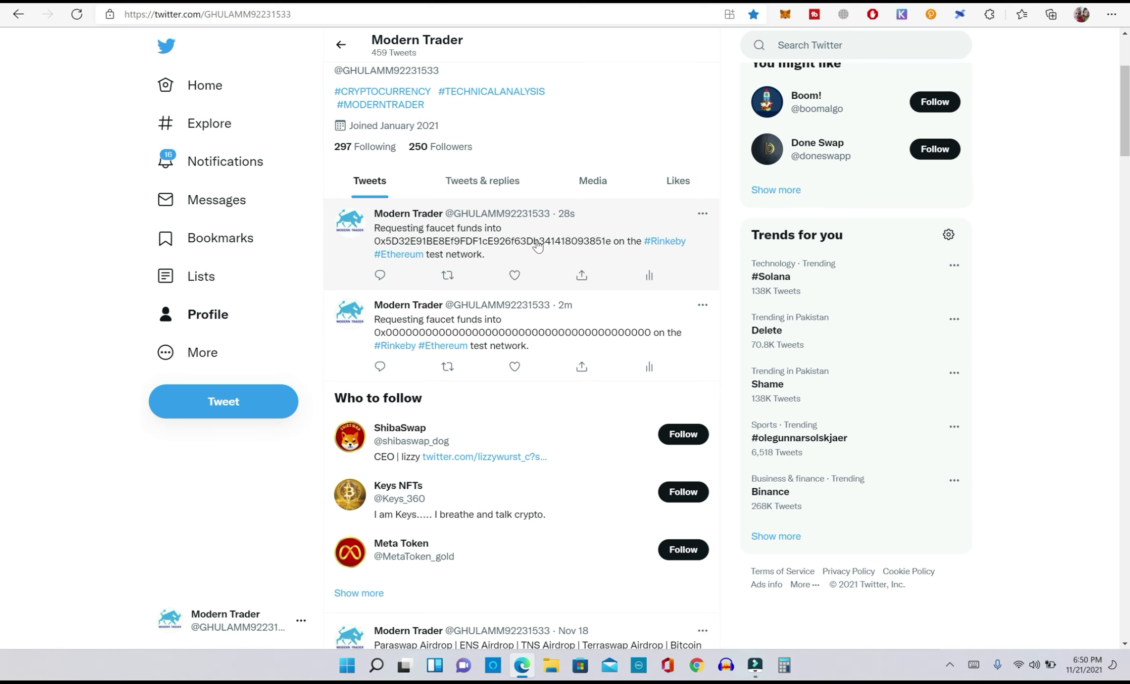
{"action": "left_click", "coordinate": [586, 244]}
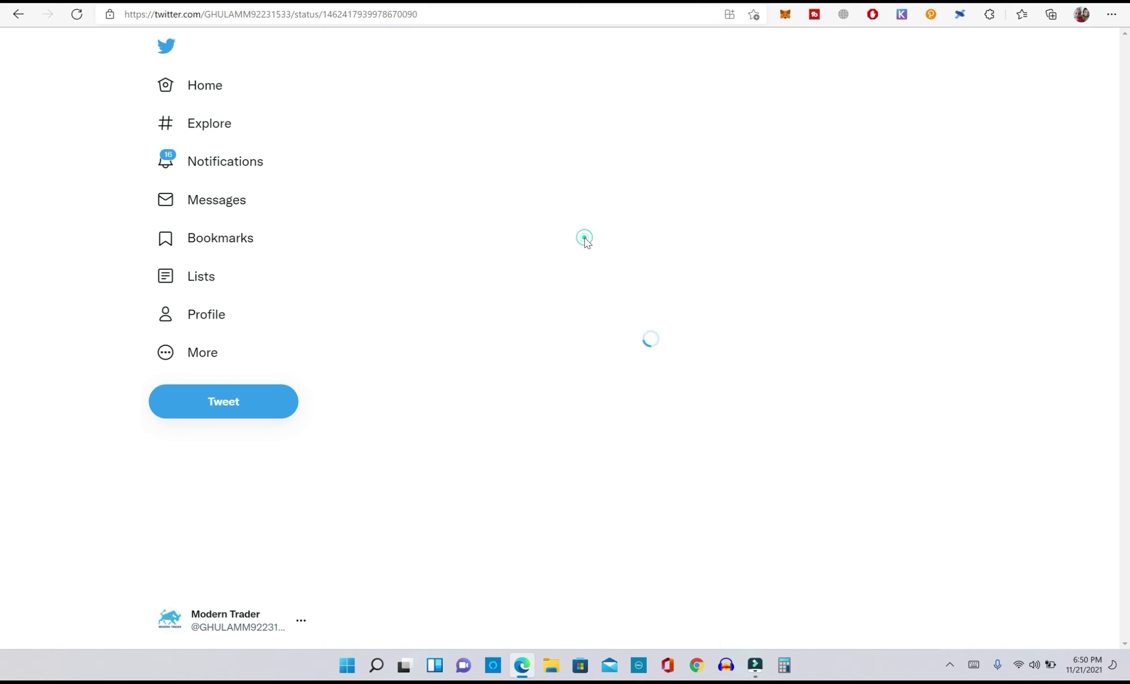
{"action": "left_click", "coordinate": [472, 13]}
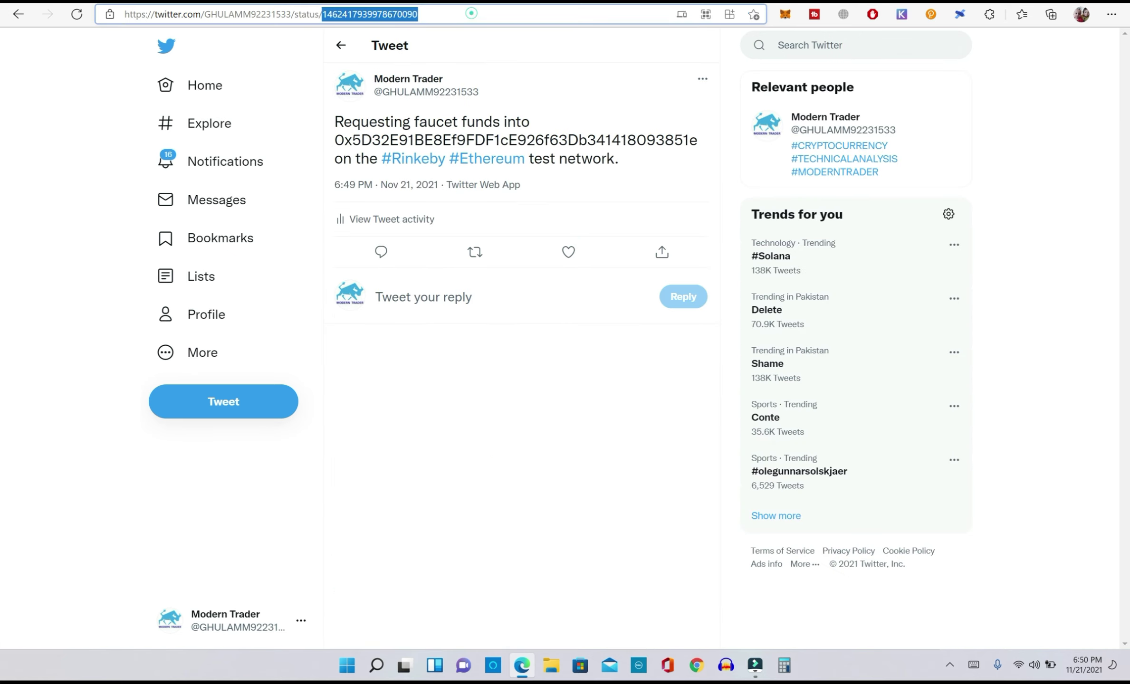
{"action": "right_click", "coordinate": [471, 14]}
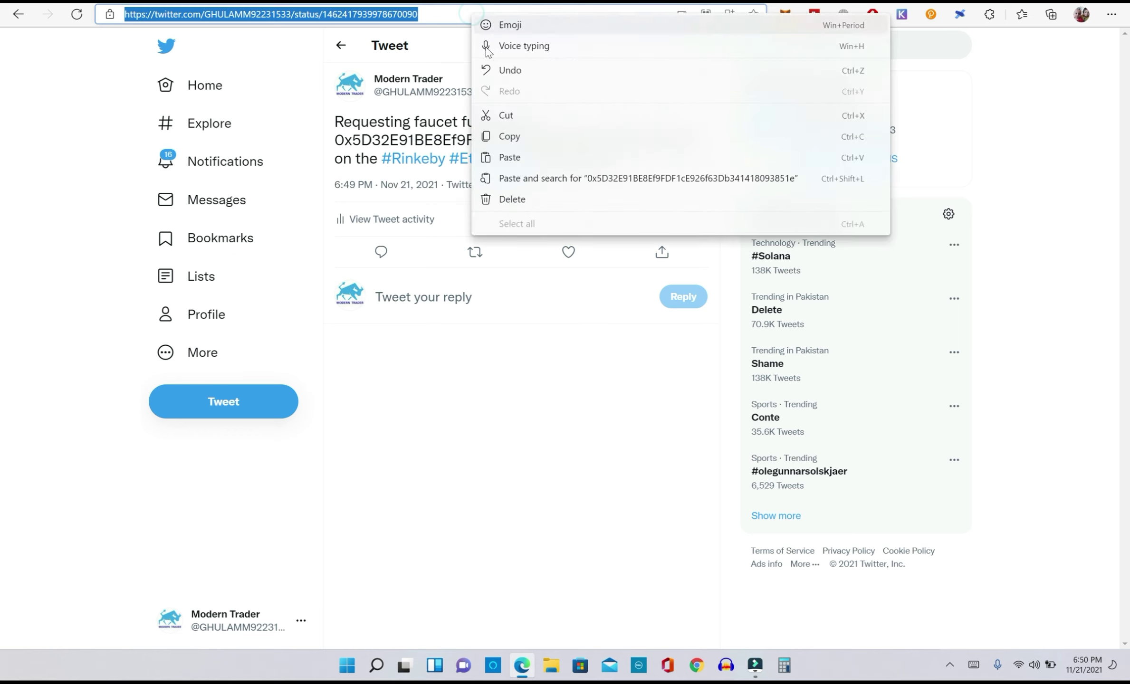
{"action": "left_click", "coordinate": [518, 137]}
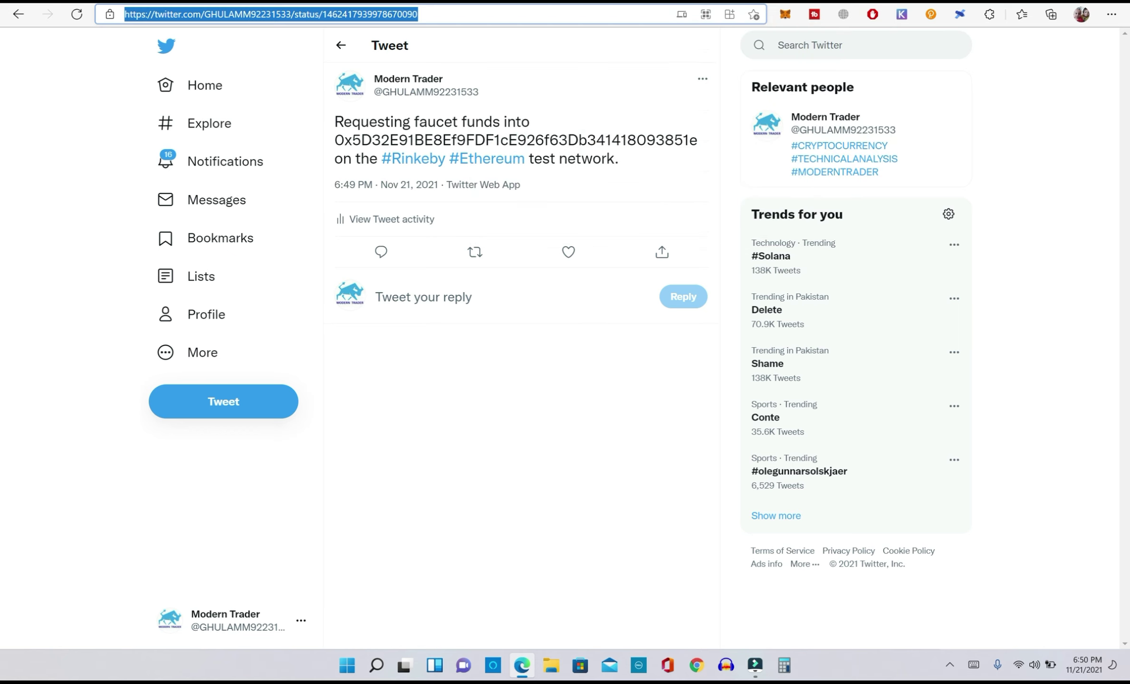
Paste the tweet URL into the Rinkeby faucet and request 3 Ethers / 8 hours
{"action": "key", "text": "ctrl+Tab"}
{"action": "right_click", "coordinate": [394, 227]}
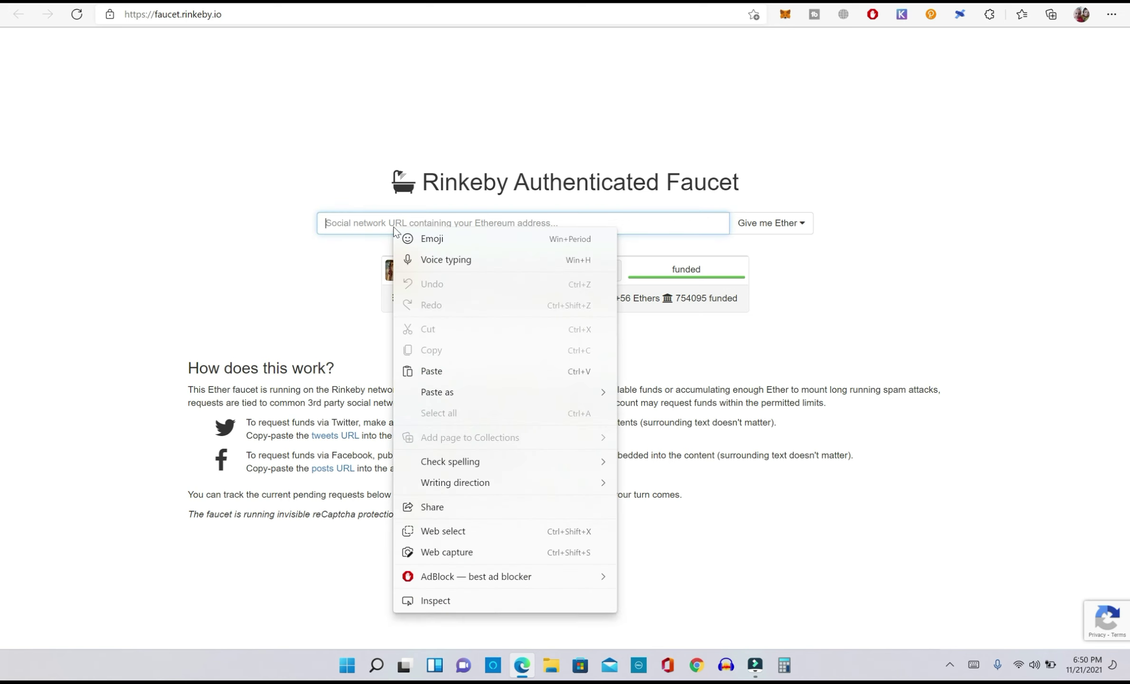
{"action": "left_click", "coordinate": [429, 371]}
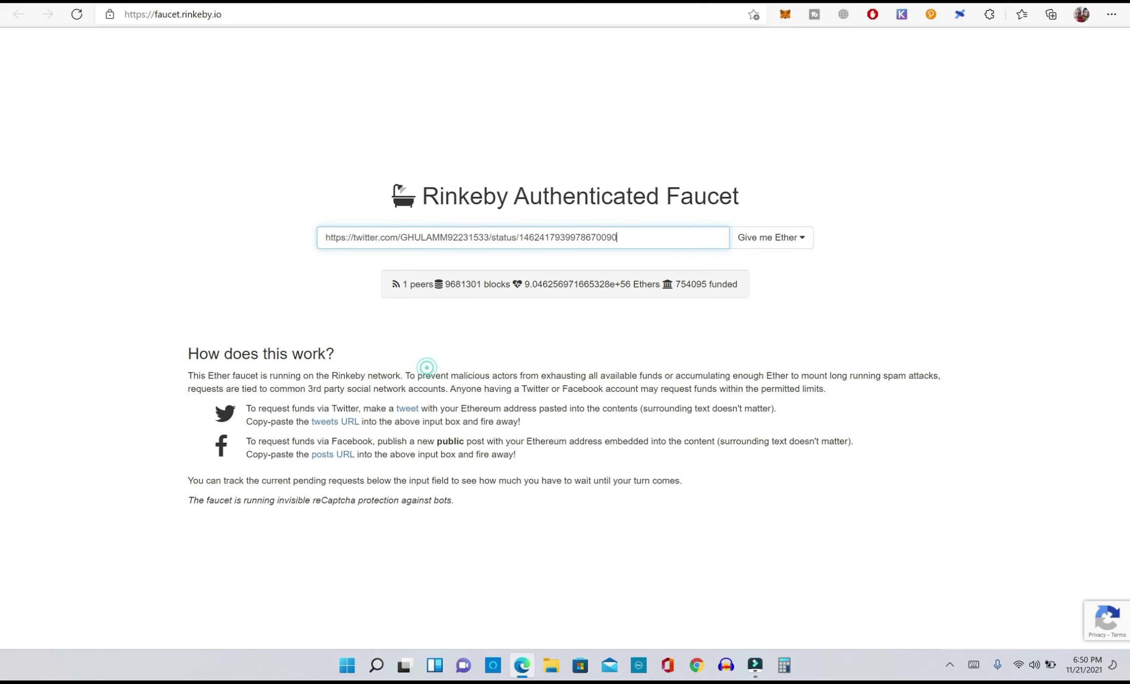
{"action": "left_click", "coordinate": [772, 231]}
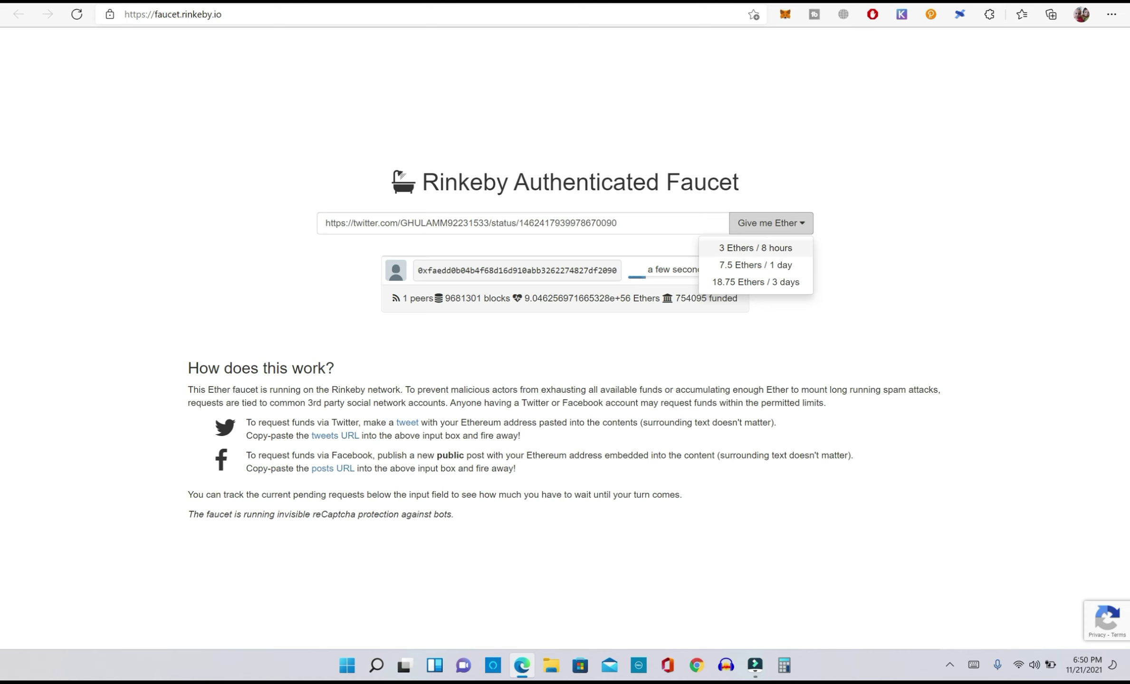
{"action": "left_click", "coordinate": [749, 249]}
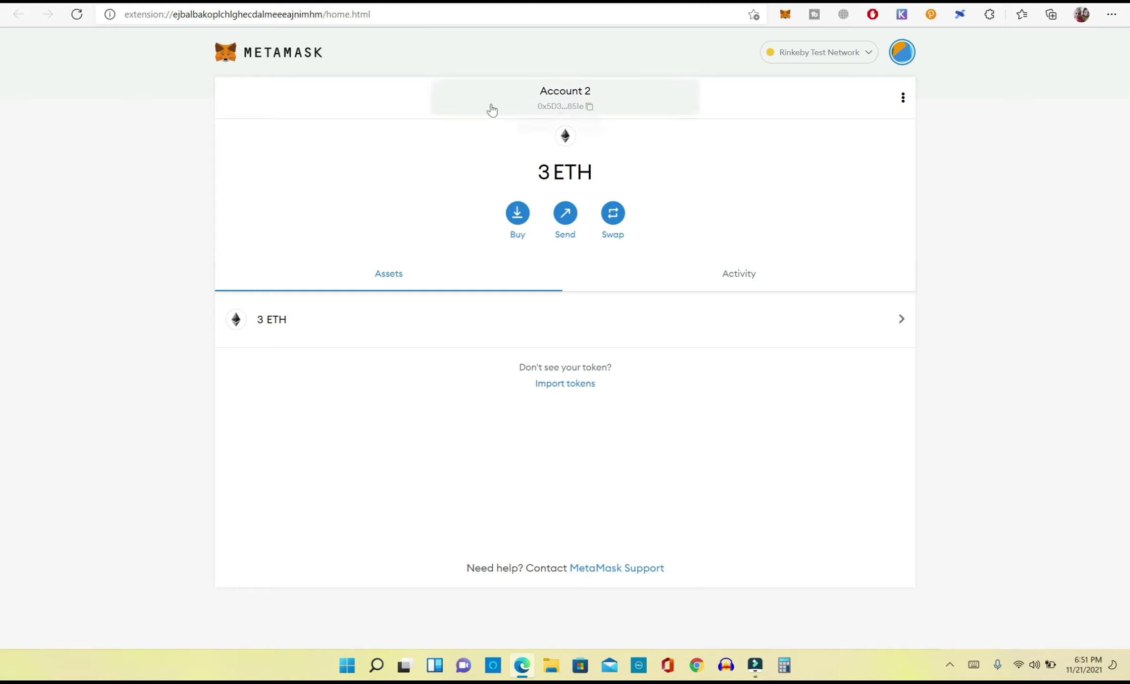
Switch to Timeswap, mint 1000 MATIC from its test token faucet, and confirm the transaction in MetaMask
{"action": "key", "text": "ctrl+Tab"}
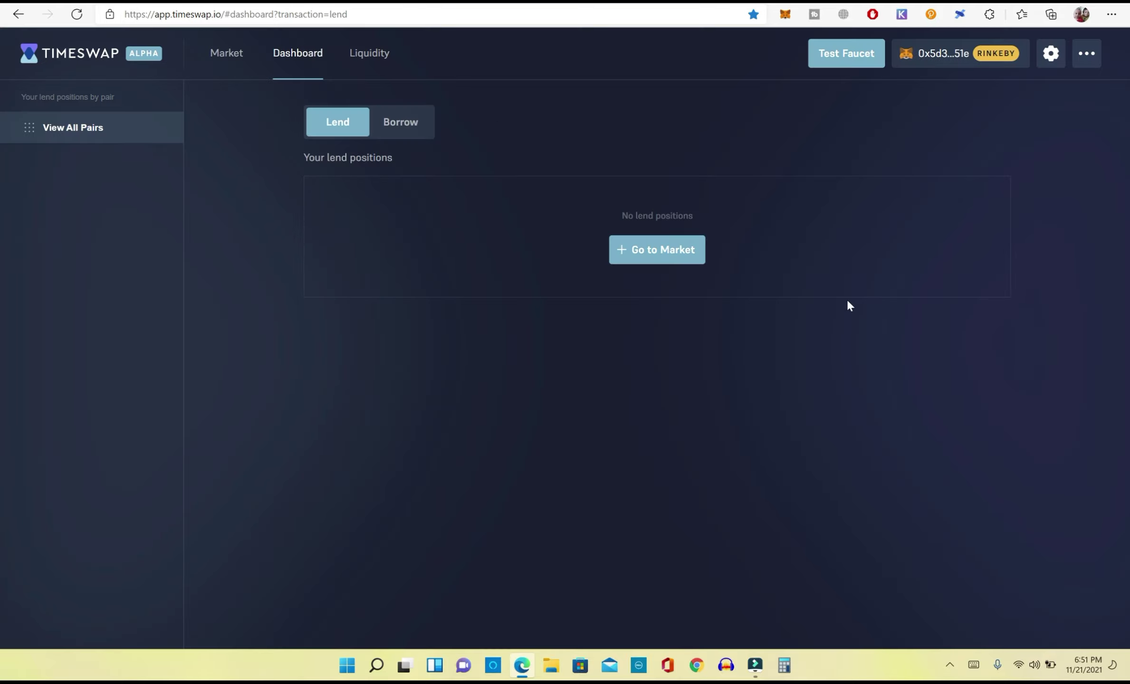
{"action": "left_click", "coordinate": [838, 55]}
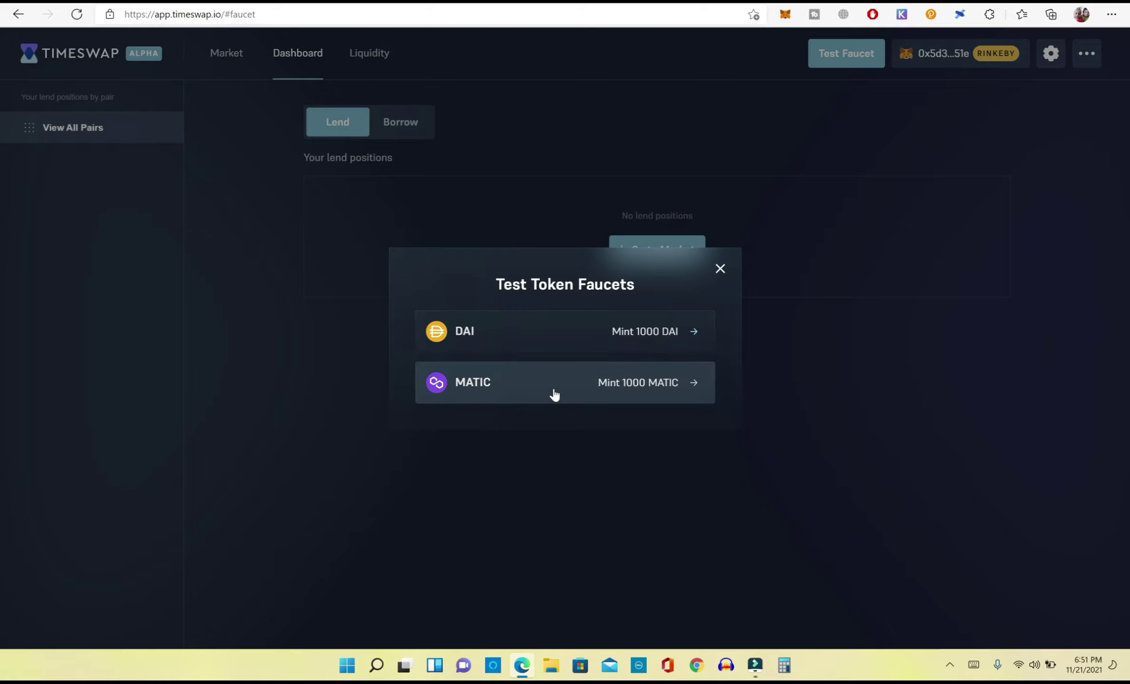
{"action": "left_click", "coordinate": [578, 389]}
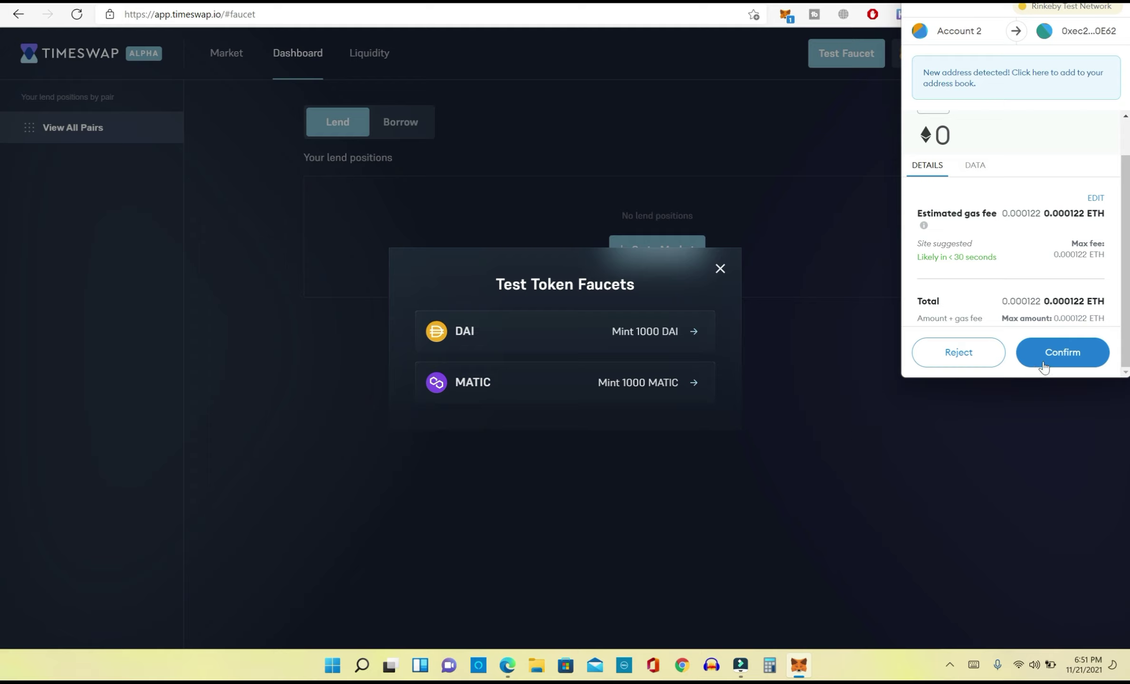
{"action": "left_click", "coordinate": [1061, 356]}
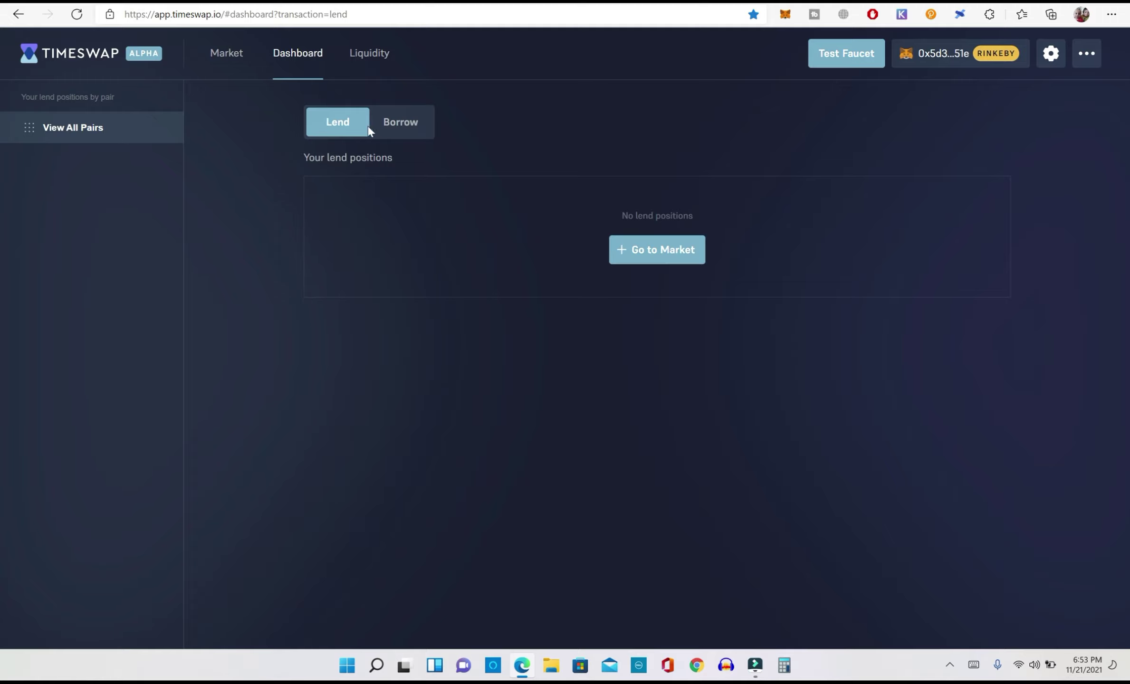
Set 500 DAI to lend in the DAI - MATIC pool maturing 21 November 2021, and approve Timeswap's DAI spending in MetaMask
{"action": "left_click", "coordinate": [644, 251]}
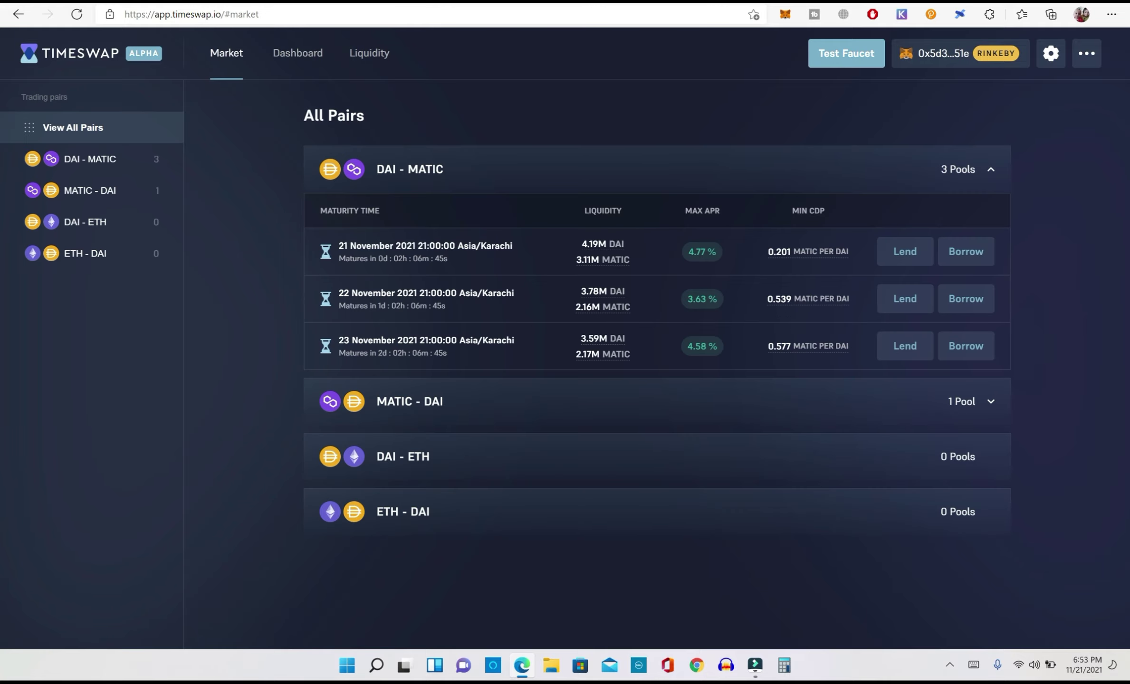
{"action": "left_click", "coordinate": [903, 256]}
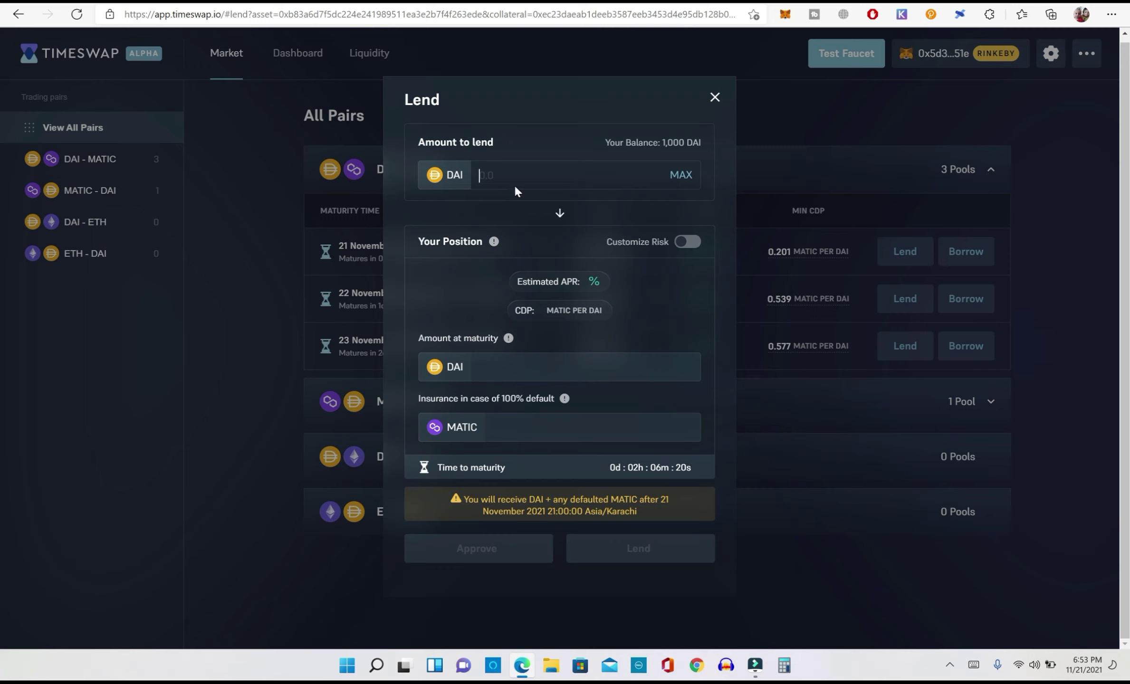
{"action": "left_click", "coordinate": [504, 170]}
{"action": "type", "text": "500"}
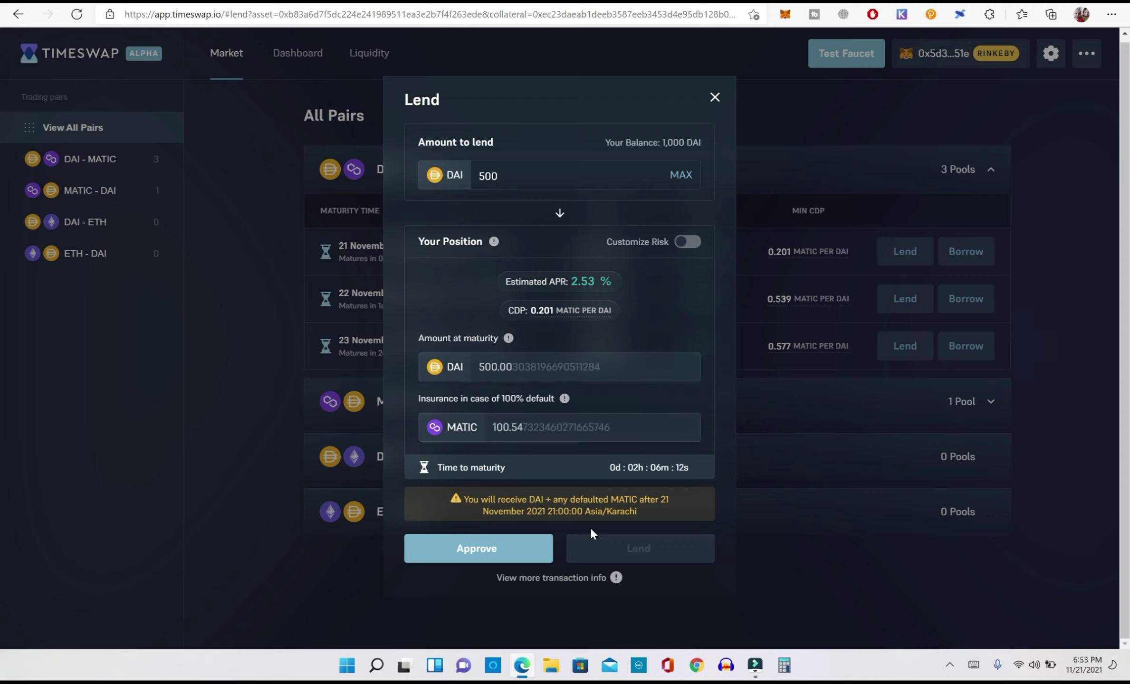
{"action": "left_click", "coordinate": [512, 562]}
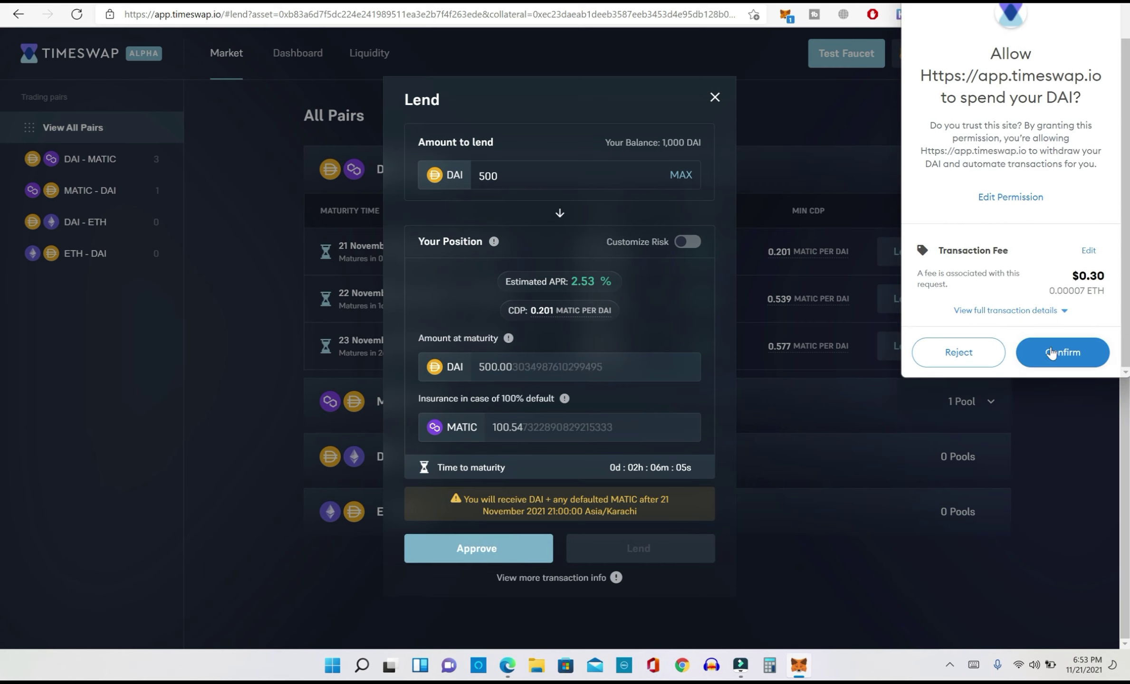
{"action": "left_click", "coordinate": [1051, 352]}
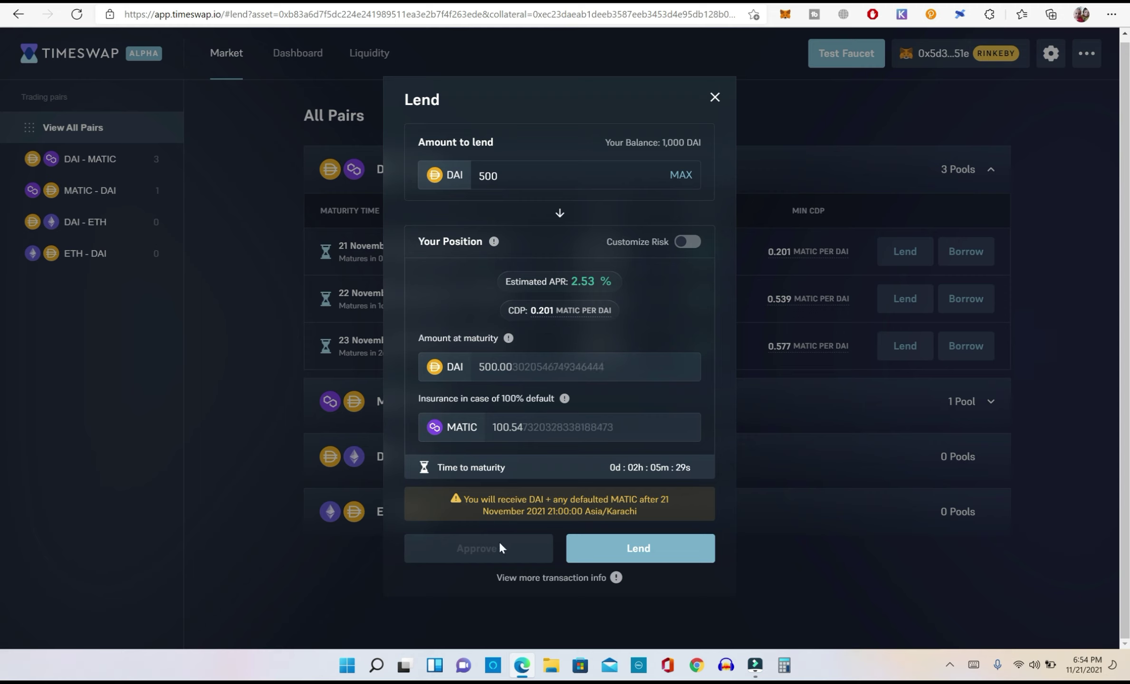
Lend the 500 DAI to the DAI - MATIC pool and confirm the transaction in MetaMask
{"action": "left_click", "coordinate": [622, 551]}
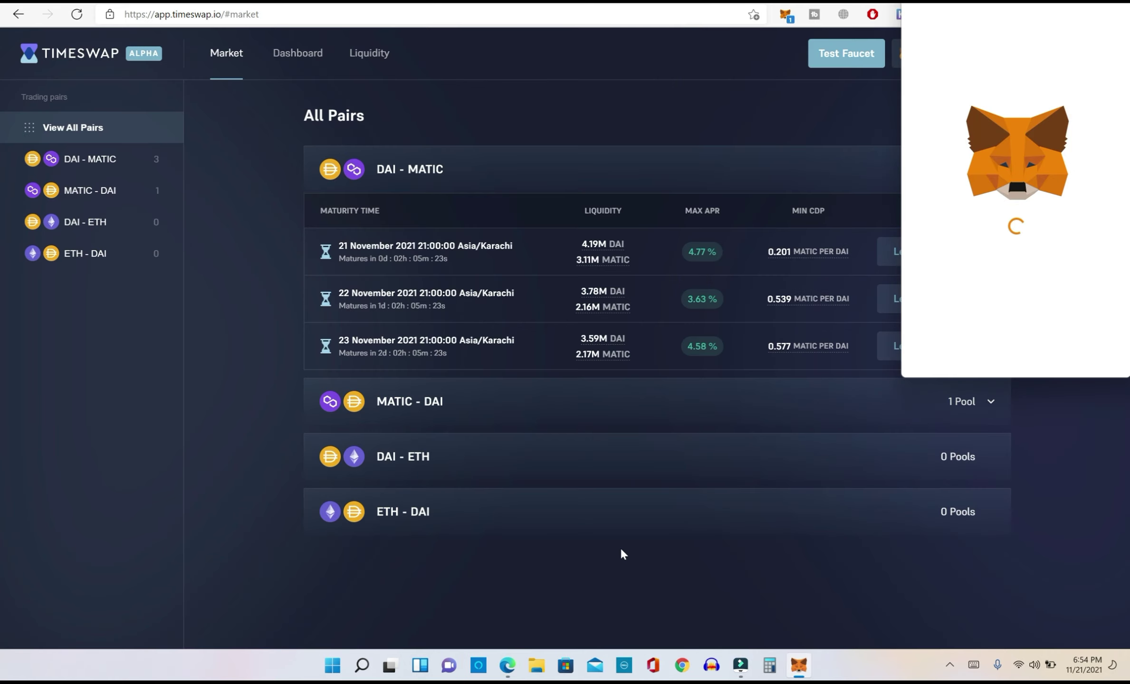
{"action": "left_click", "coordinate": [1062, 352]}
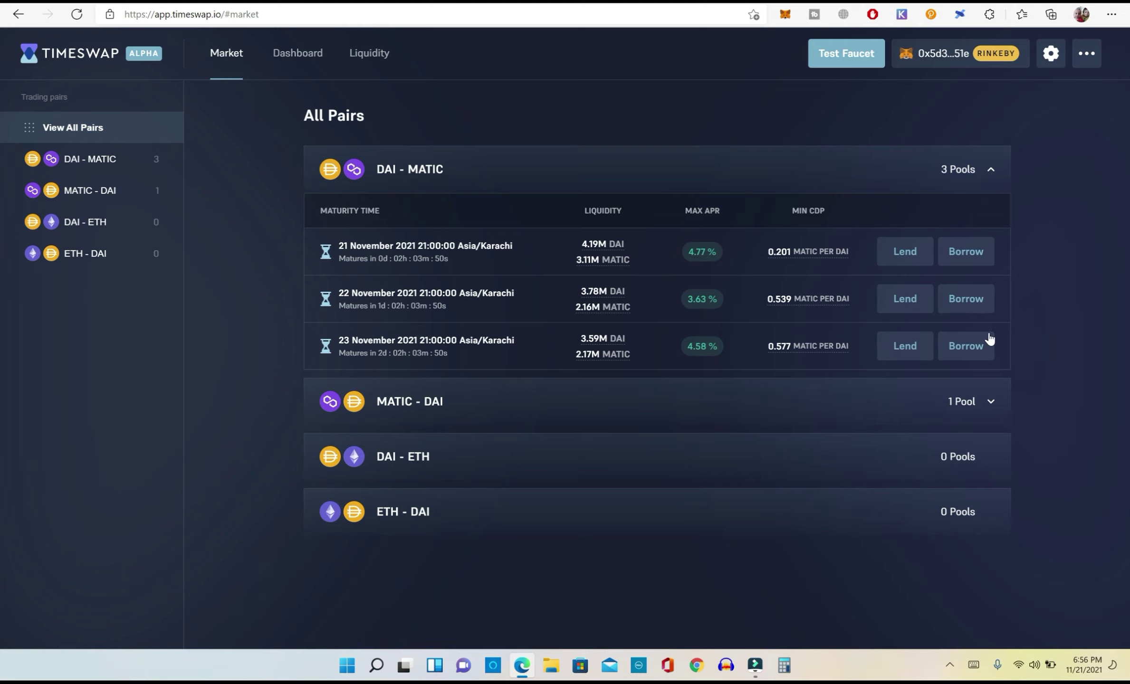
Set 200 DAI to borrow from the DAI - MATIC pool maturing 22 November 2021, and approve the MATIC collateral spending in MetaMask
{"action": "left_click", "coordinate": [967, 298]}
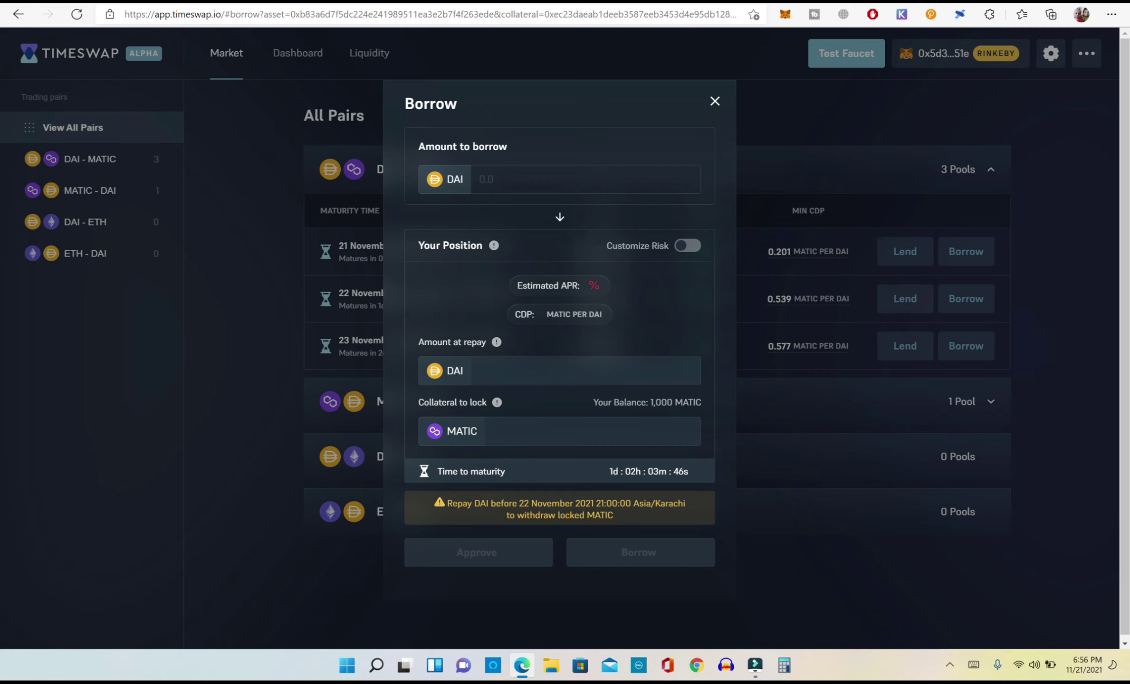
{"action": "left_click", "coordinate": [496, 177]}
{"action": "type", "text": "200"}
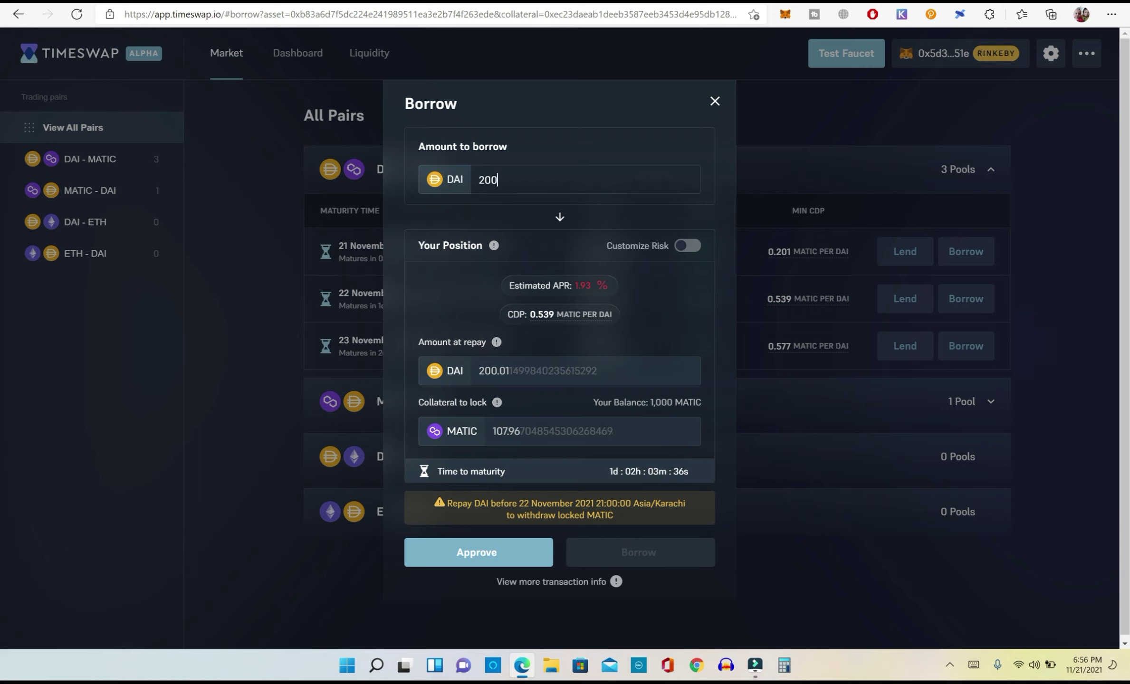
{"action": "left_click", "coordinate": [468, 564]}
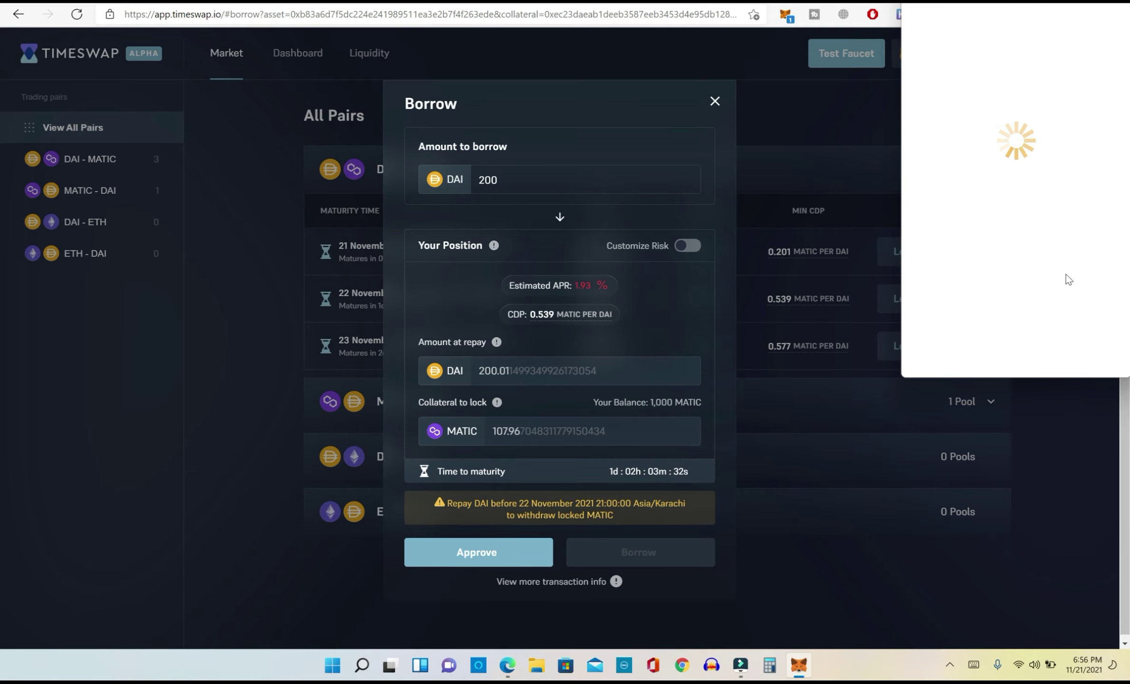
{"action": "scroll", "coordinate": [1052, 266], "scroll_direction": "down", "scroll_amount": 1}
{"action": "left_click", "coordinate": [1089, 352]}
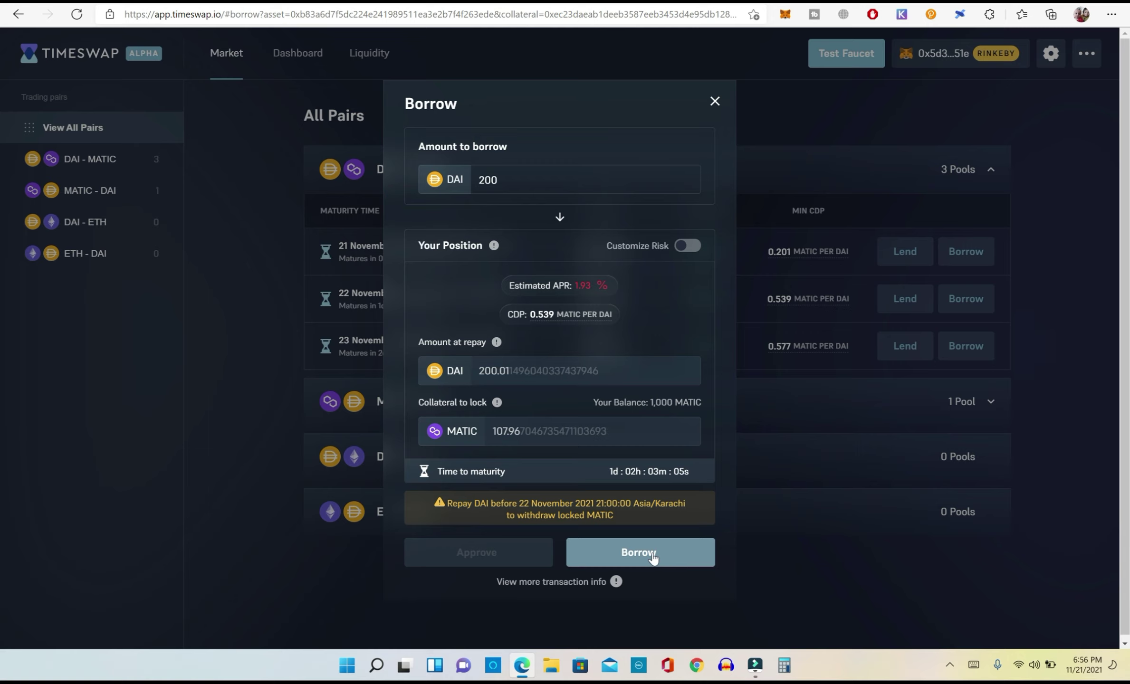
Submit the 200 DAI borrow and confirm its transaction in MetaMask
{"action": "left_click", "coordinate": [653, 554]}
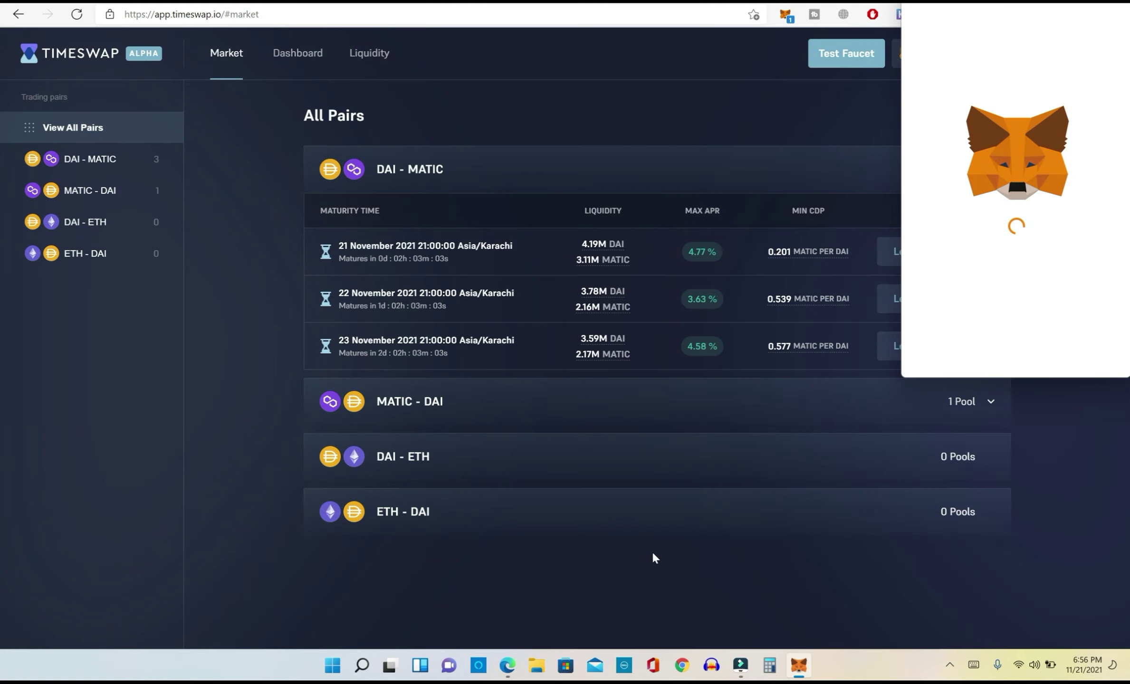
{"action": "scroll", "coordinate": [1041, 309], "scroll_direction": "down", "scroll_amount": 1}
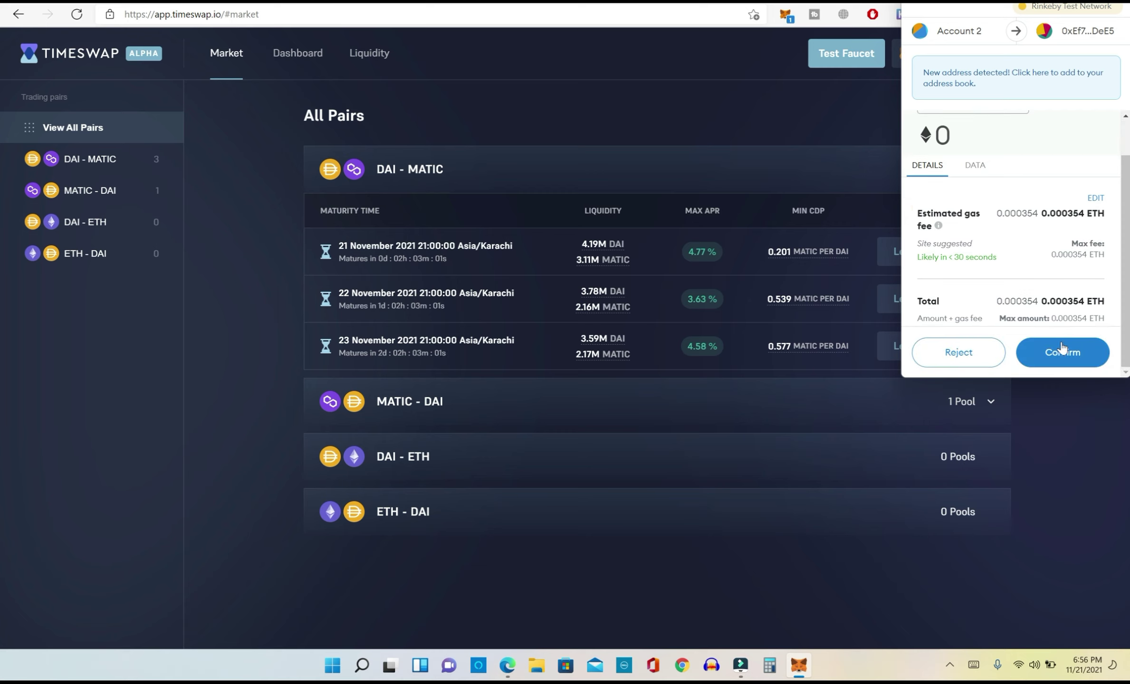
{"action": "left_click", "coordinate": [1060, 354]}
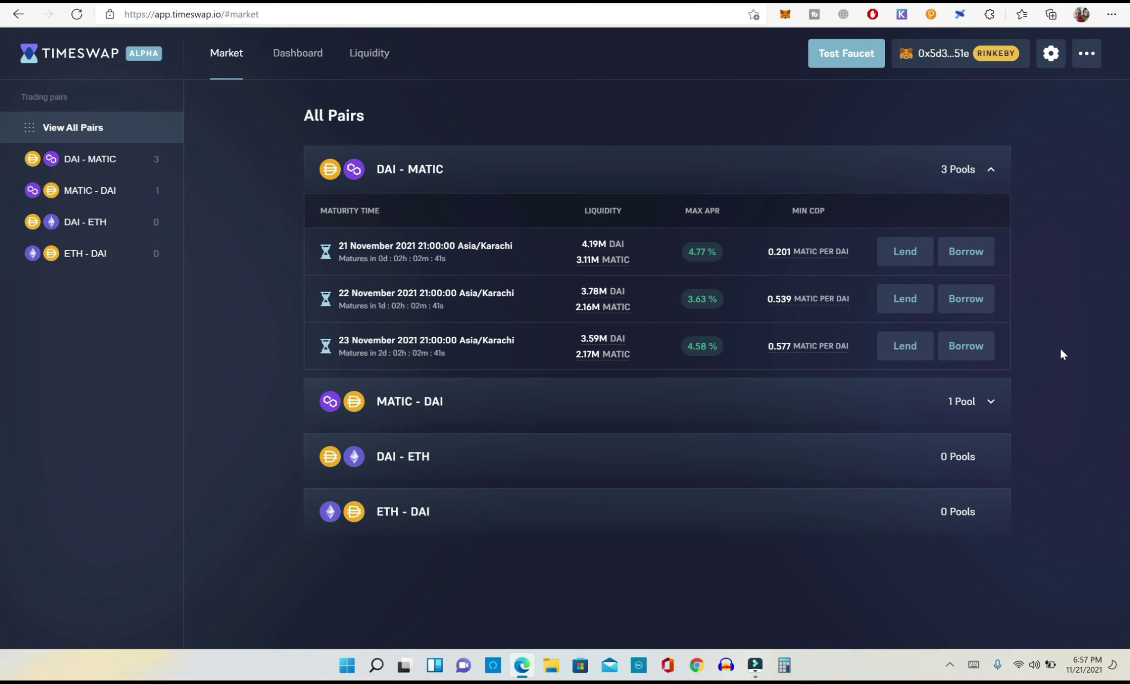
View the Timeswap Discord's rules channel and Timeswap's Liquidity page, and return to the MATIC - DAI pair in the market
{"action": "key", "text": "ctrl+Tab"}
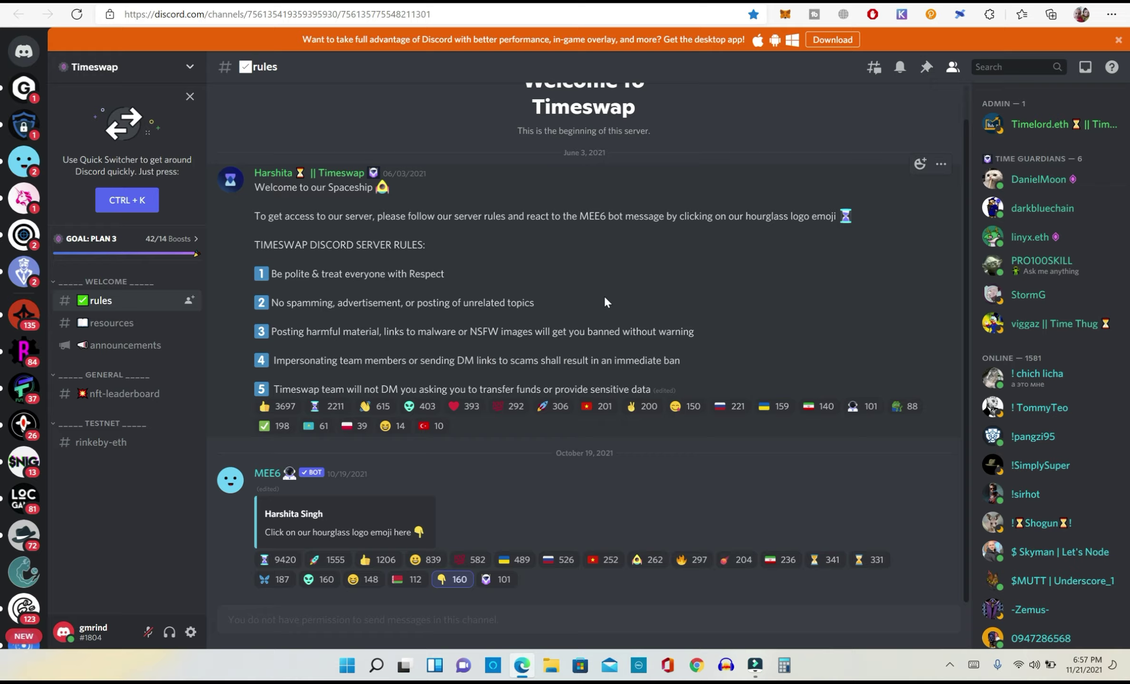
{"action": "key", "text": "ctrl+Tab"}
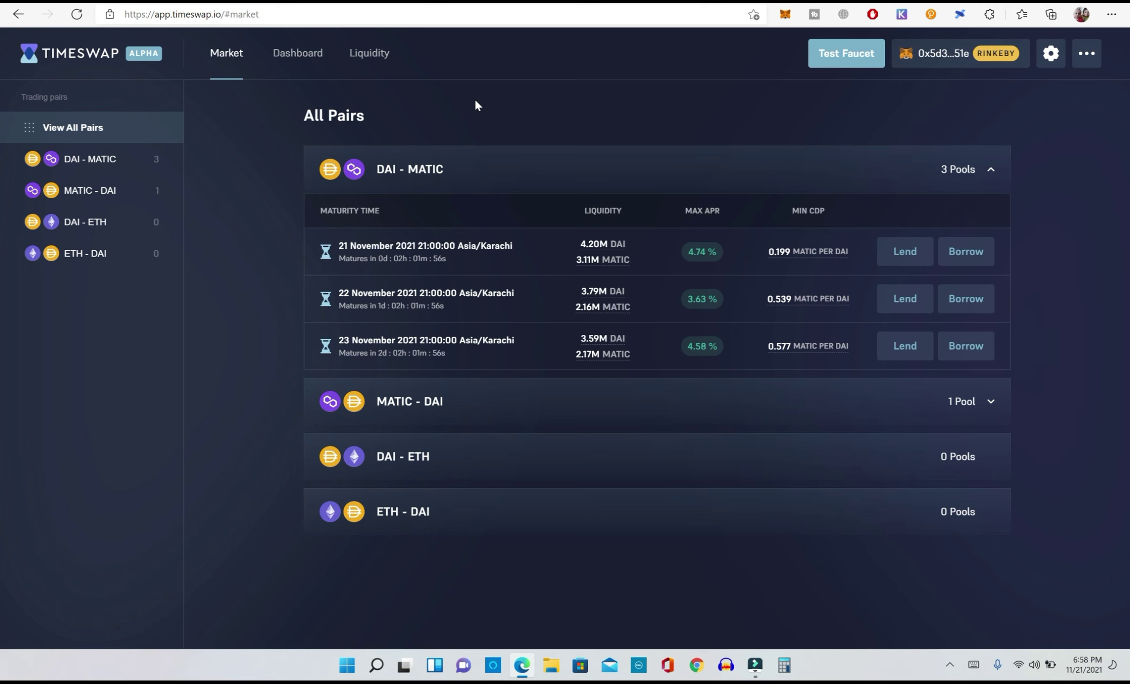
{"action": "left_click", "coordinate": [372, 58]}
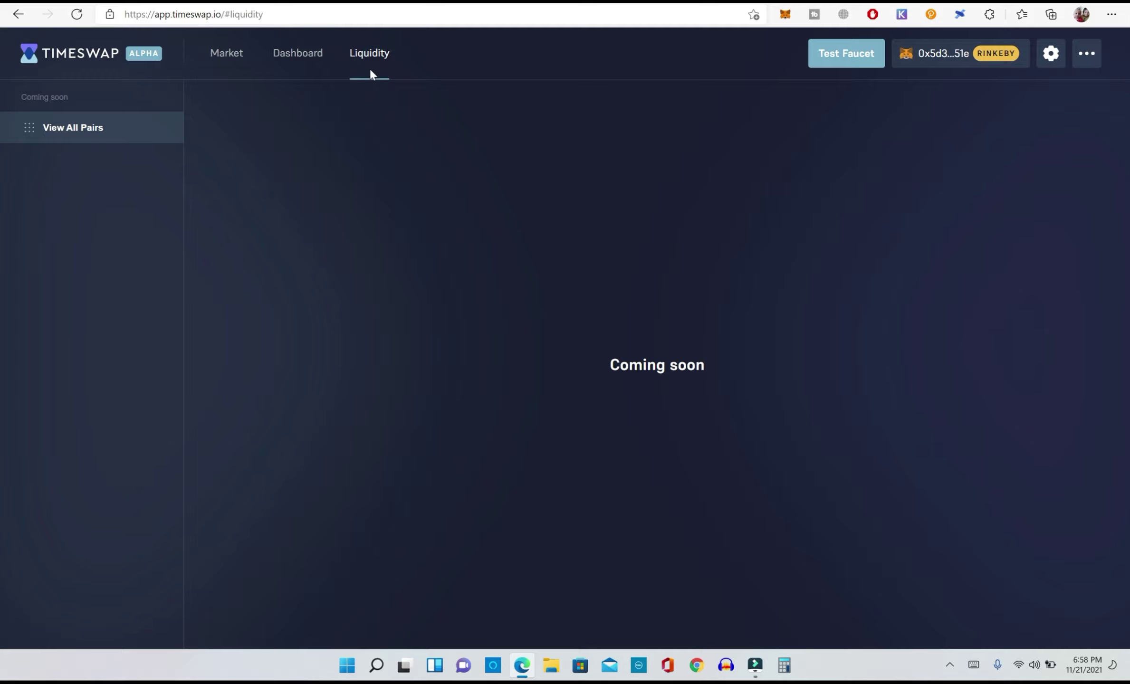
{"action": "left_click", "coordinate": [231, 55]}
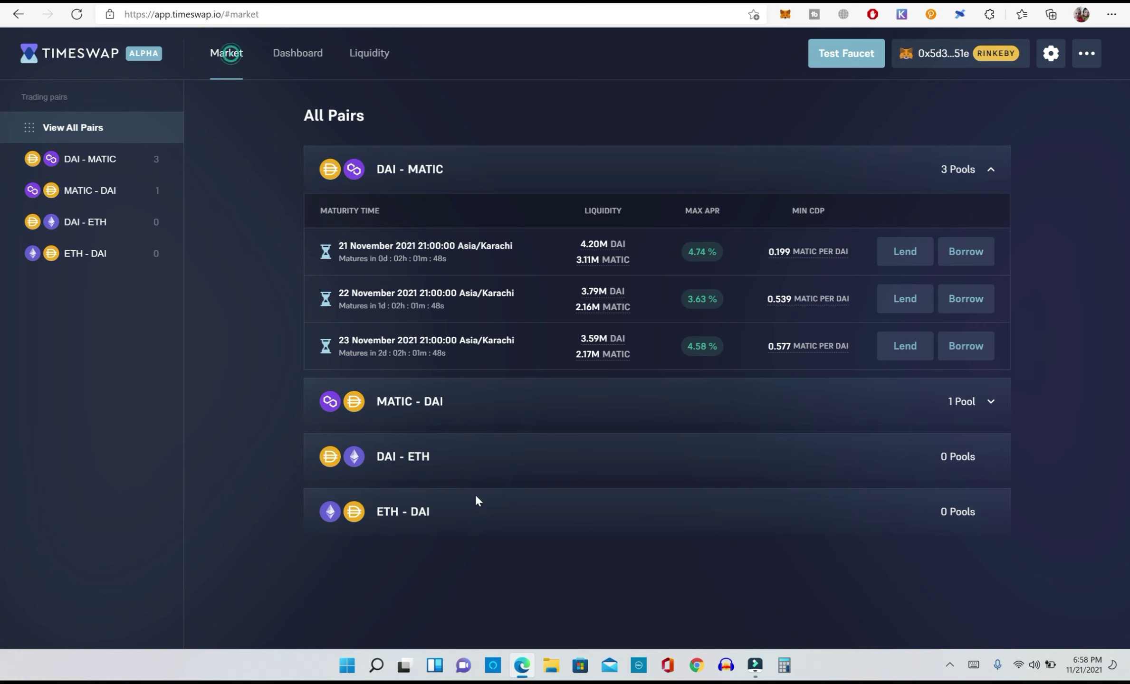
{"action": "left_click", "coordinate": [516, 407]}
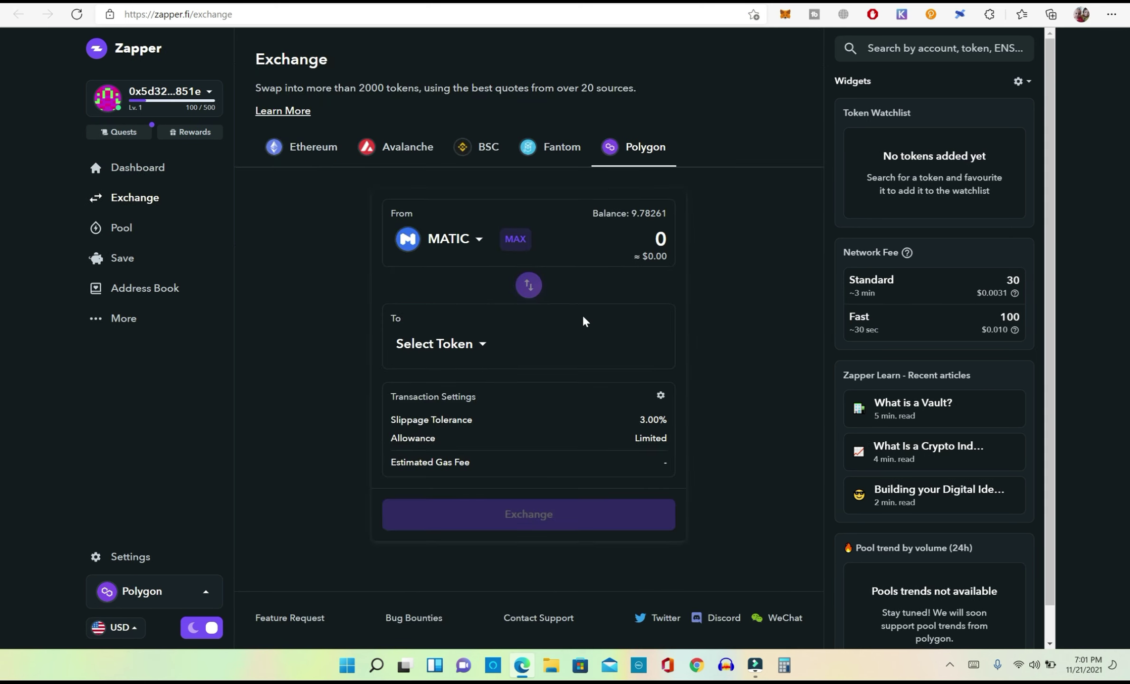
Exchange 9 MATIC for USDC on Polygon in Zapper and confirm the transaction in MetaMask
{"action": "left_click", "coordinate": [532, 286]}
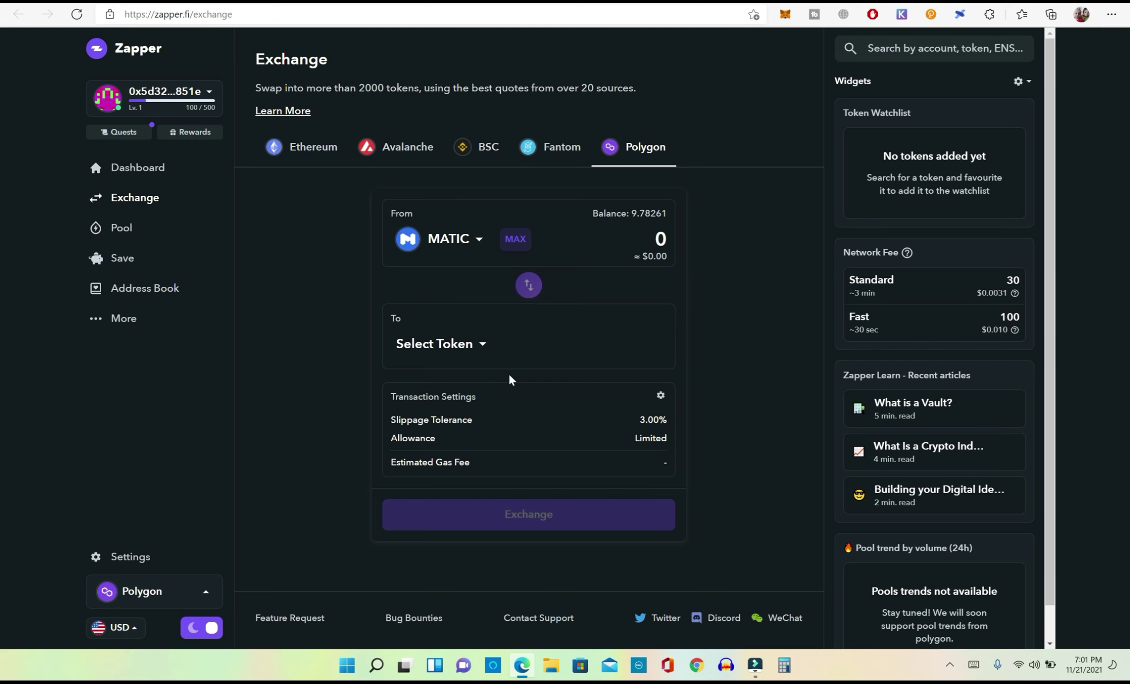
{"action": "left_click", "coordinate": [468, 345]}
{"action": "left_click", "coordinate": [509, 313]}
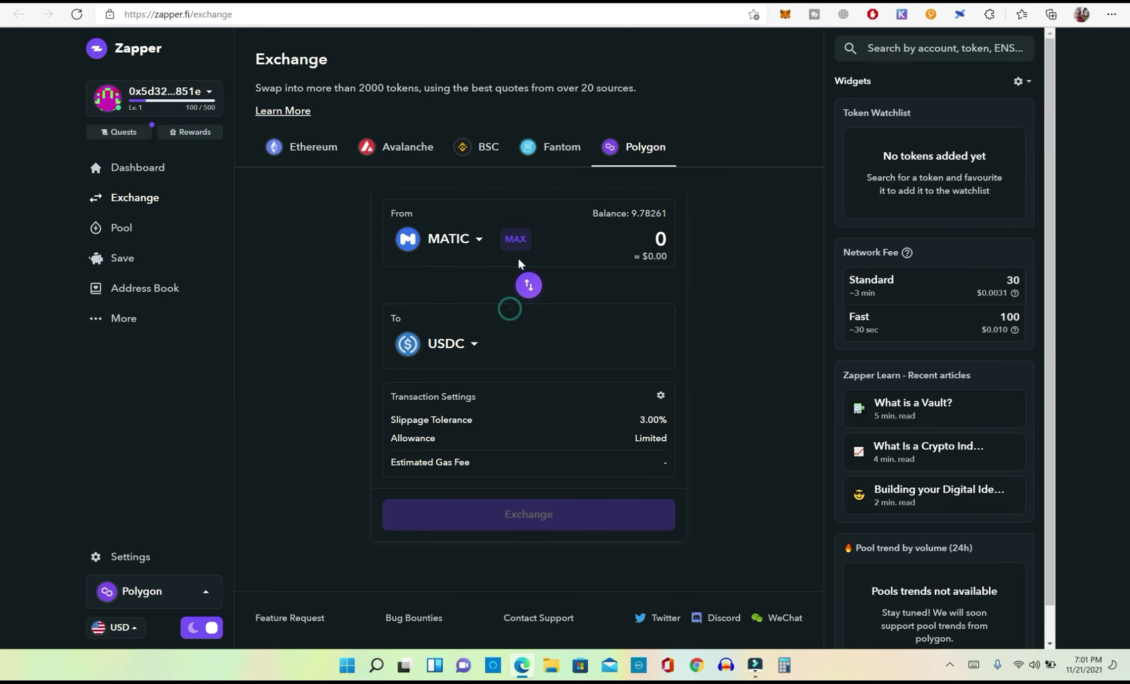
{"action": "left_click", "coordinate": [515, 239]}
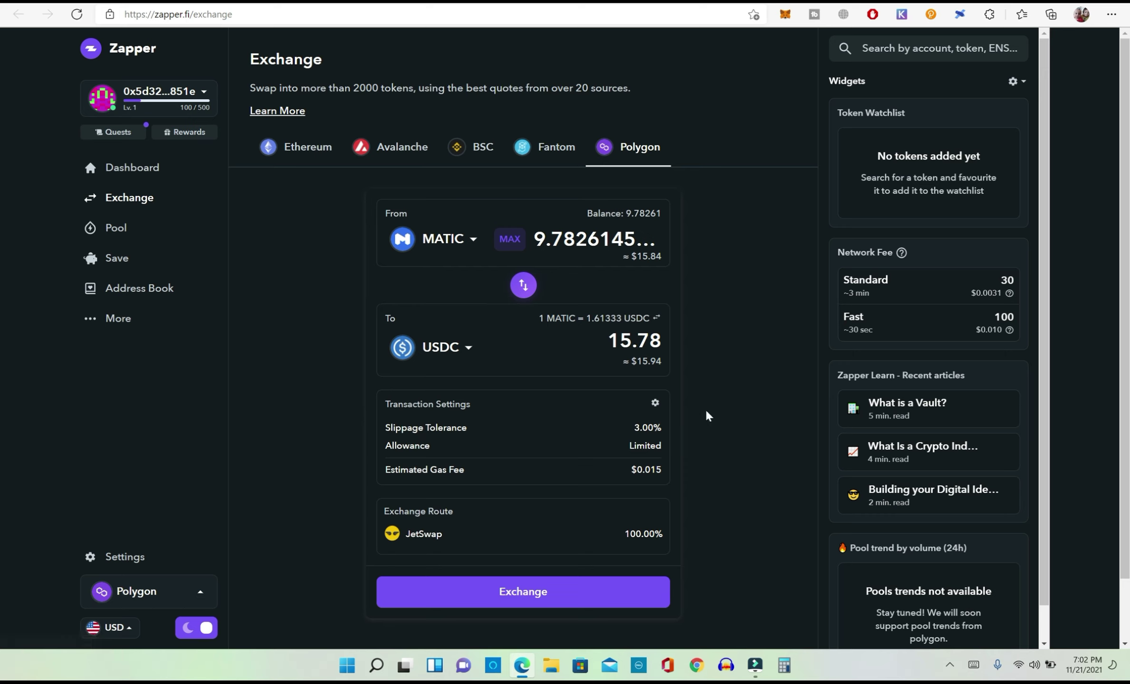
{"action": "double_click", "coordinate": [551, 241]}
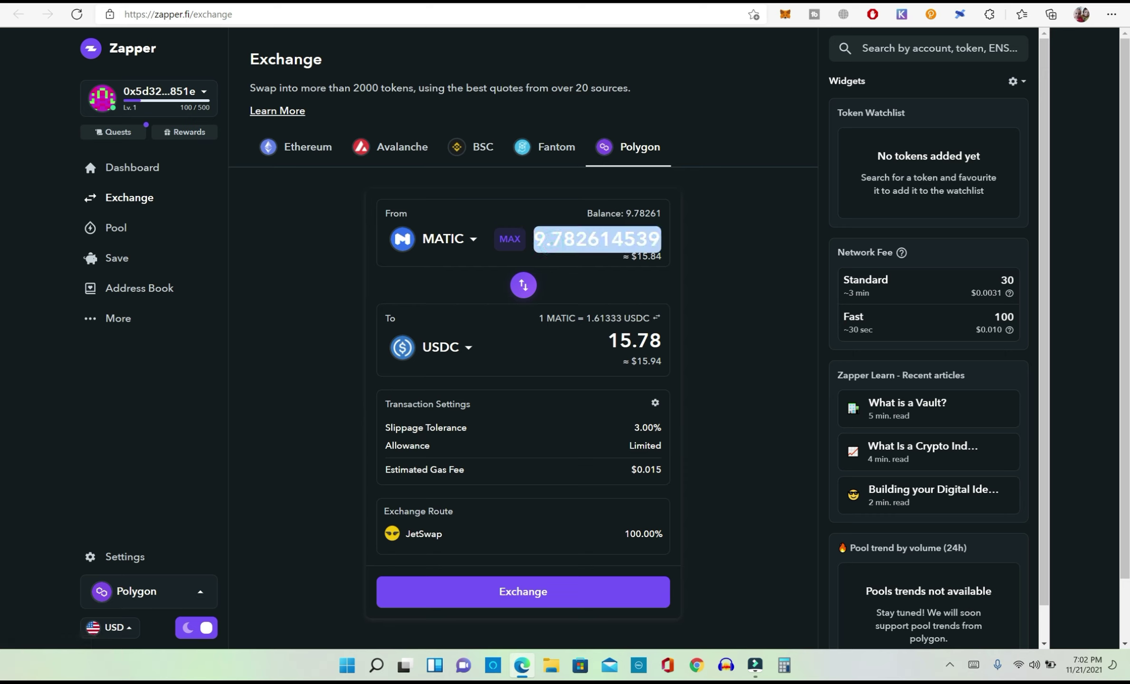
{"action": "type", "text": "9"}
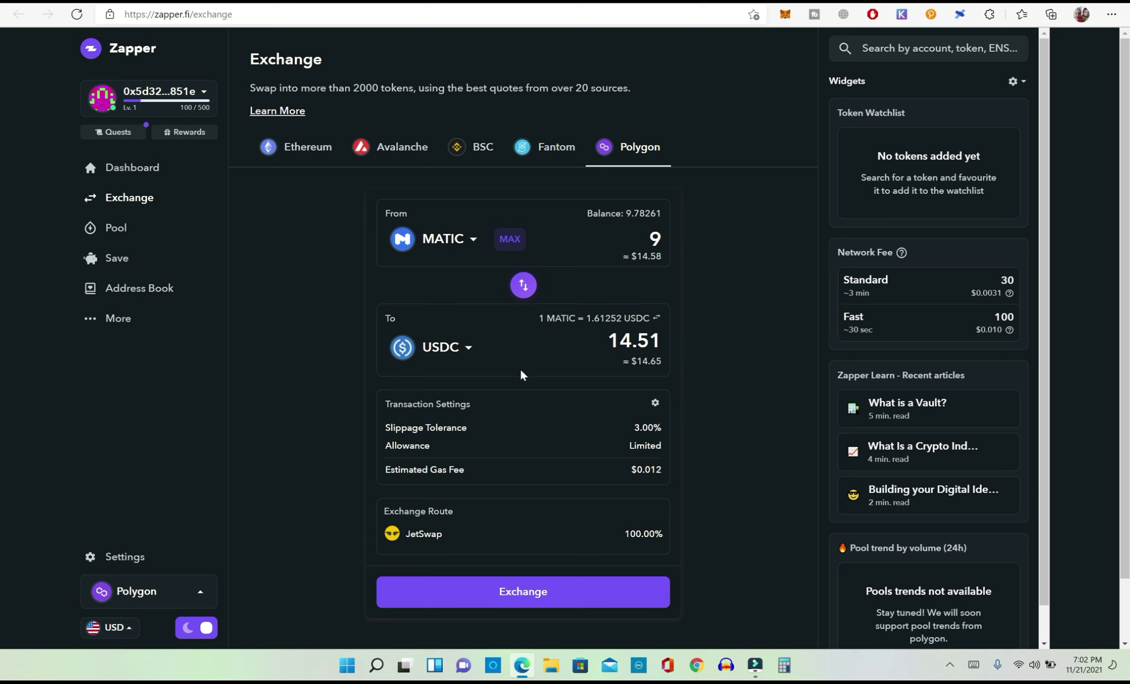
{"action": "left_click", "coordinate": [551, 599]}
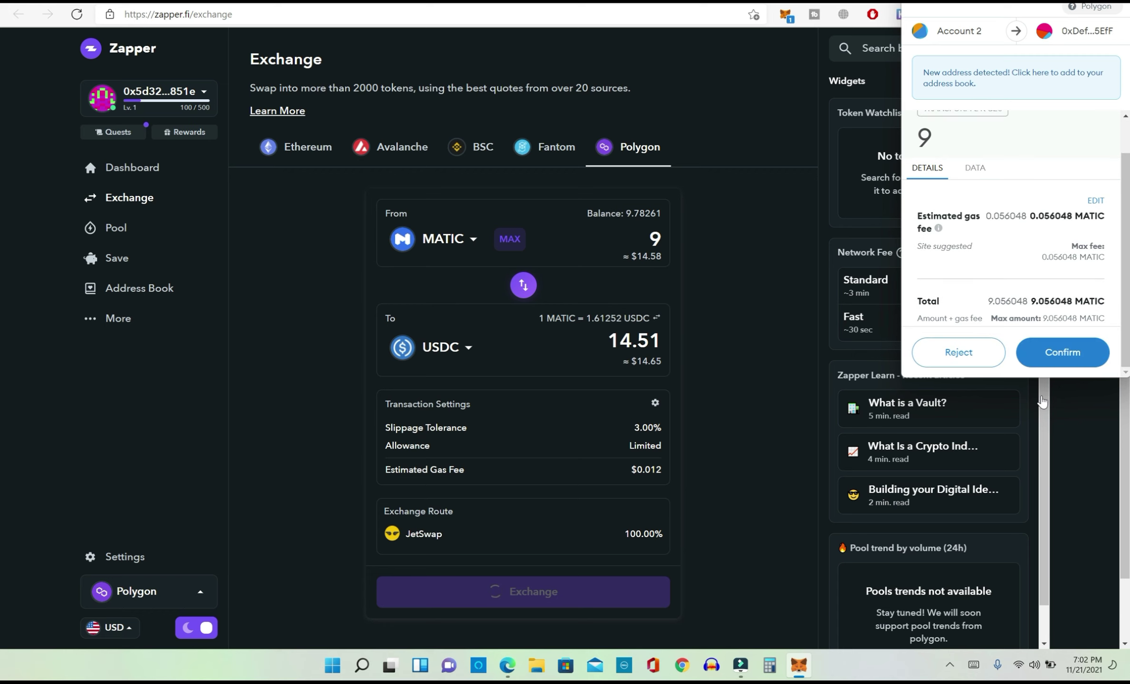
{"action": "left_click", "coordinate": [1076, 352]}
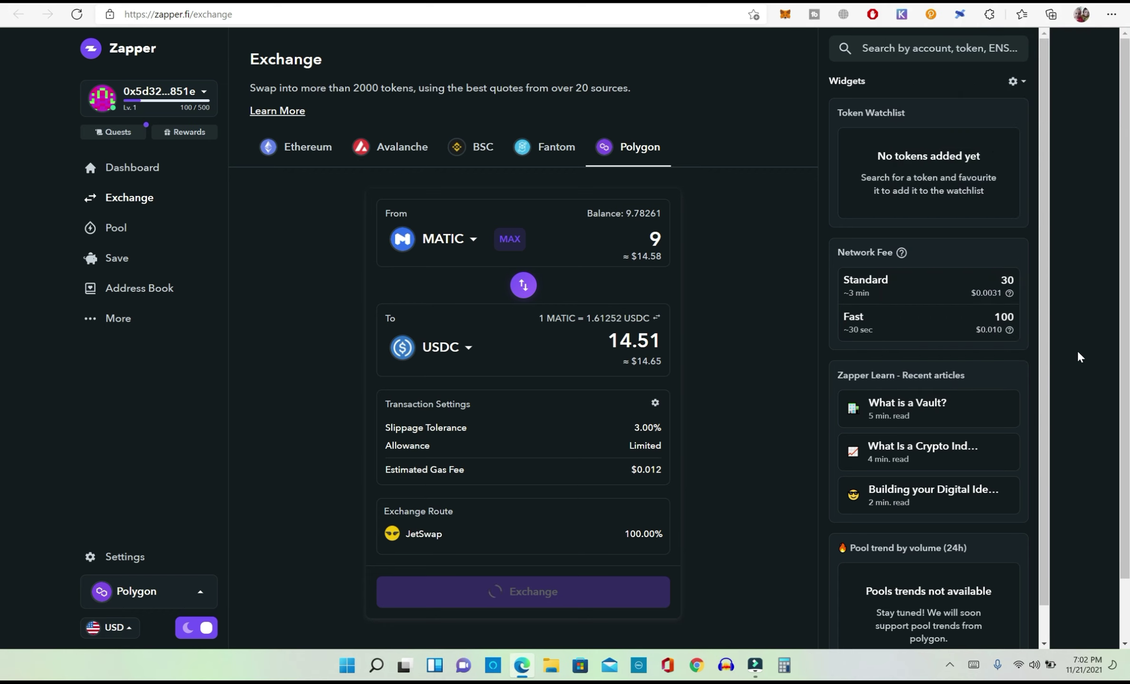